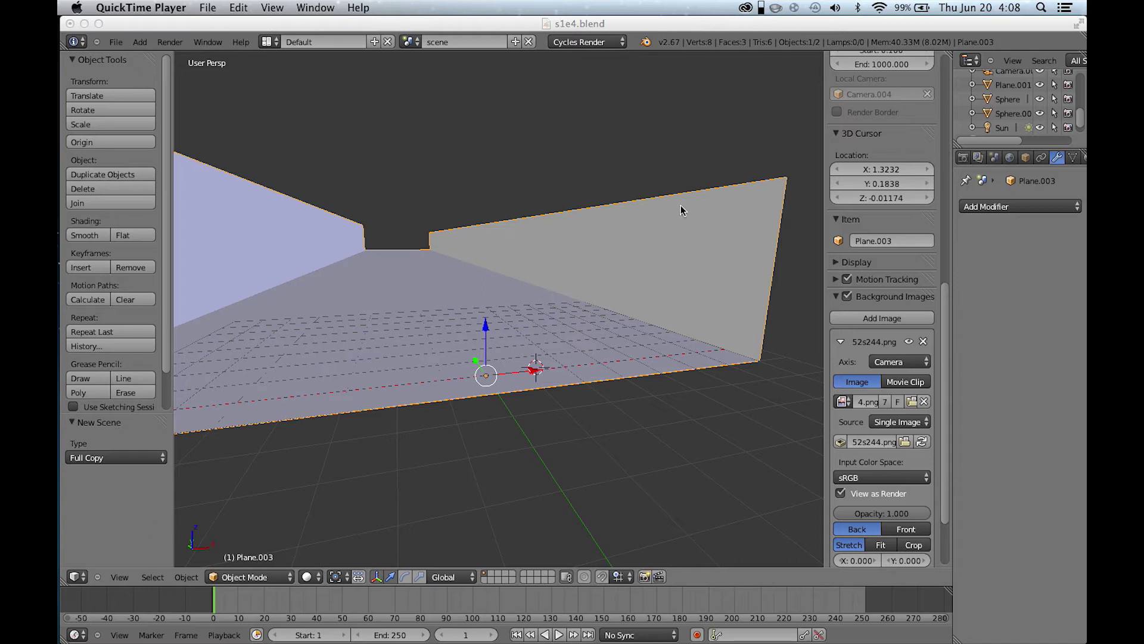
Orbit the scene and place the 3D cursor above the street at -1.6898, -2.8292, 2.9798.
scroll(817, 207, up, 5)
scroll(817, 207, right, 5)
scroll(817, 206, down, 5)
scroll(818, 207, left, 5)
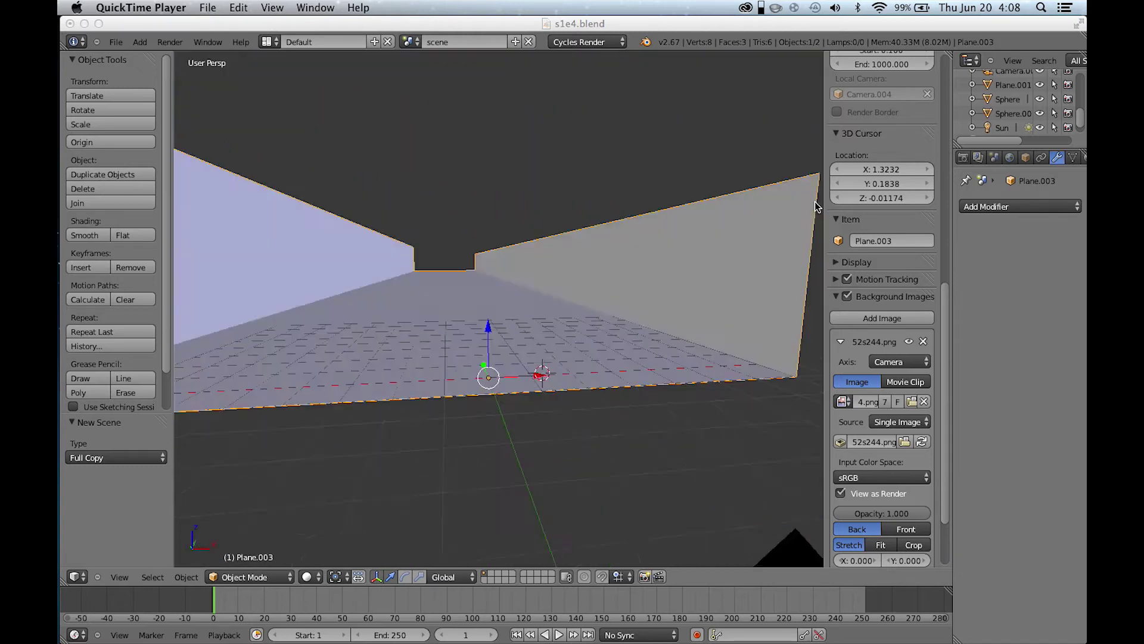
scroll(817, 207, up, 3)
scroll(817, 207, left, 3)
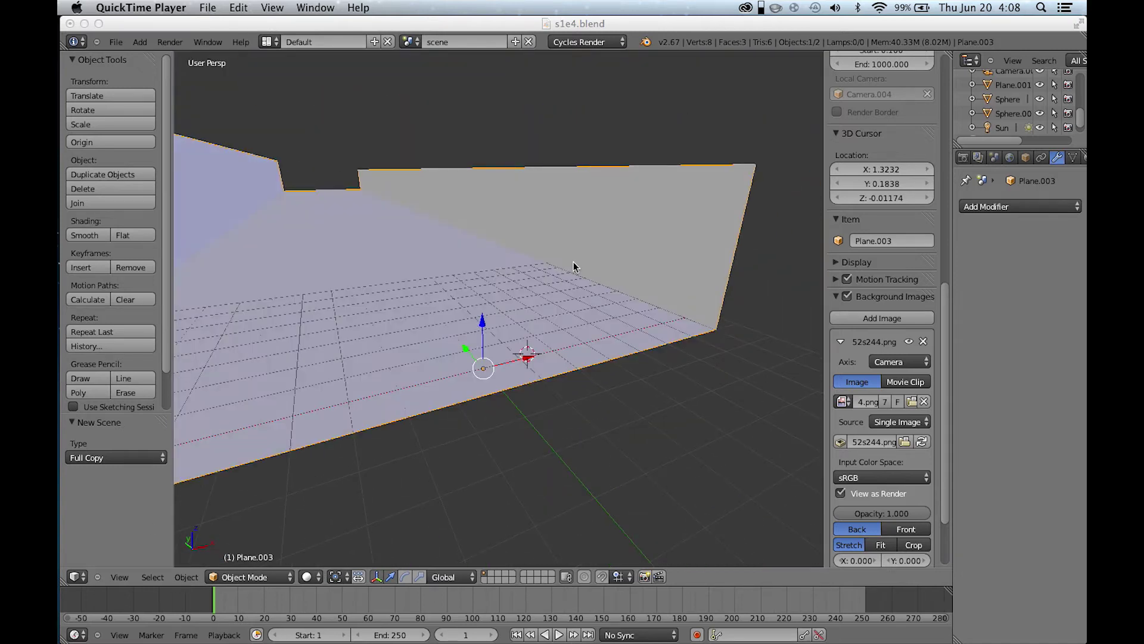
scroll(573, 266, up, 4)
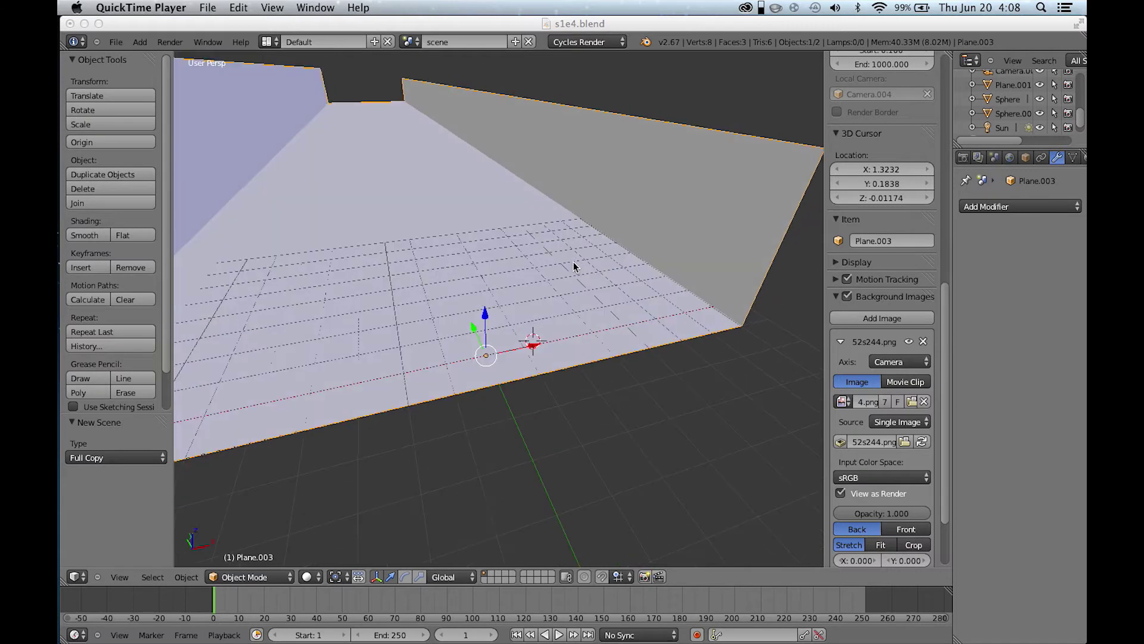
scroll(573, 267, up, 4)
scroll(573, 266, left, 5)
scroll(574, 266, down, 5)
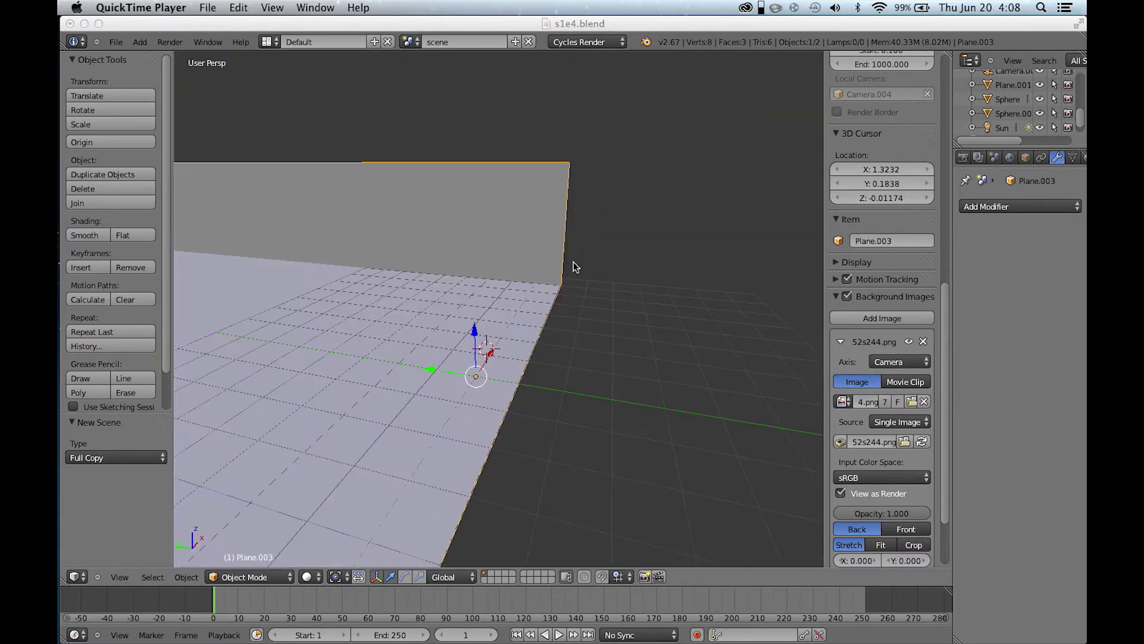
scroll(573, 266, right, 5)
scroll(574, 267, down, 2)
scroll(573, 262, left, 10)
scroll(573, 262, up, 2)
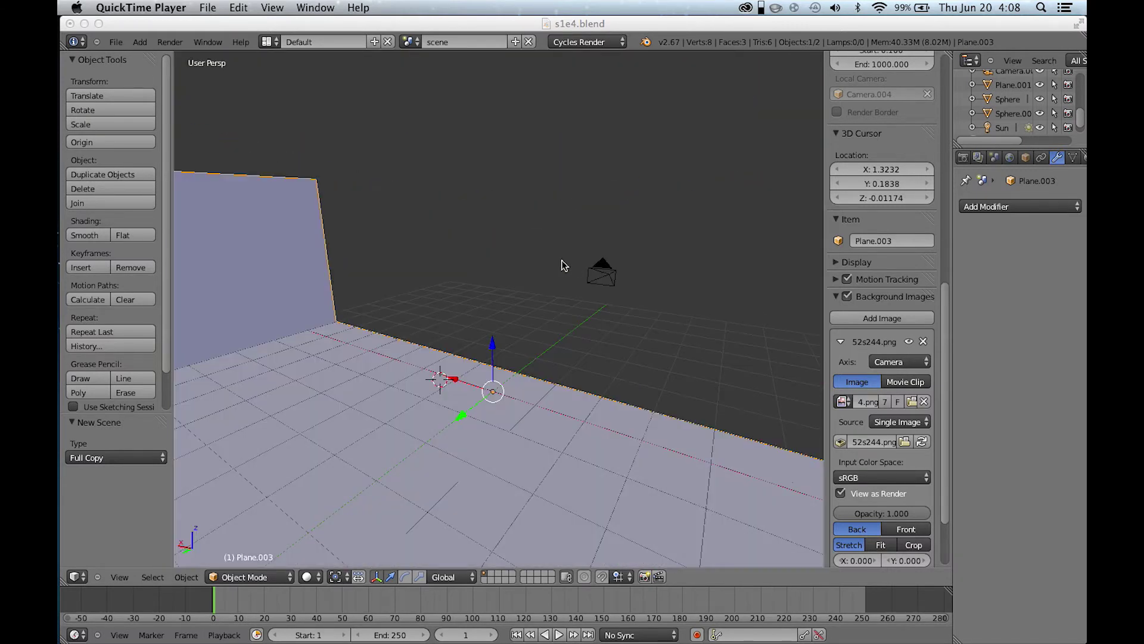
click(624, 242)
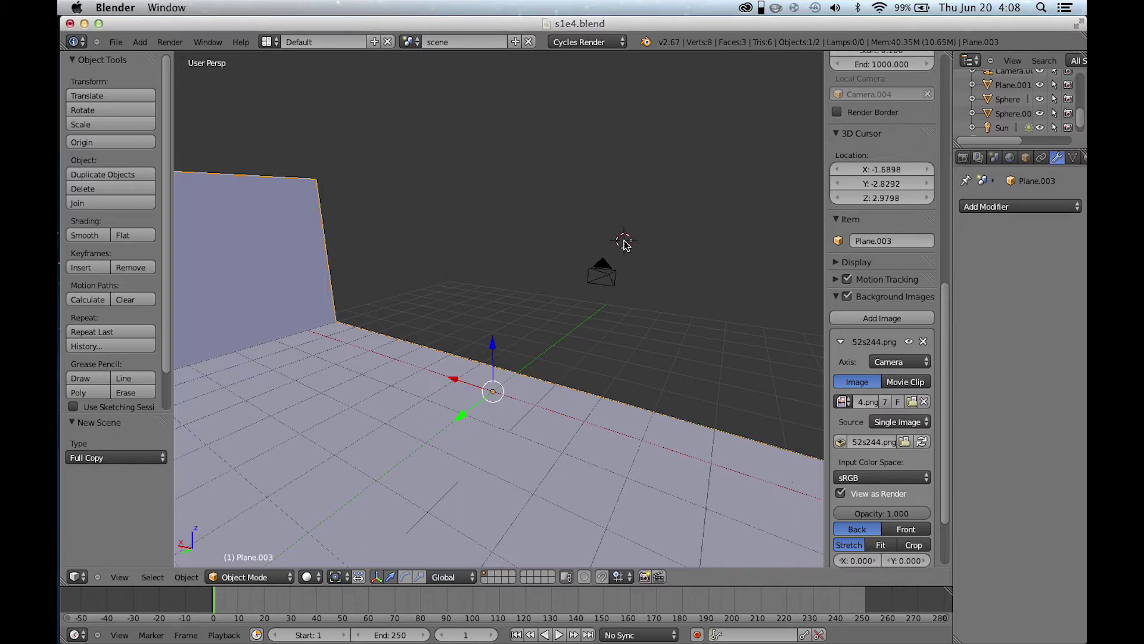
View the walls through the scene camera over the street photo, with nothing selected.
key(KP_0)
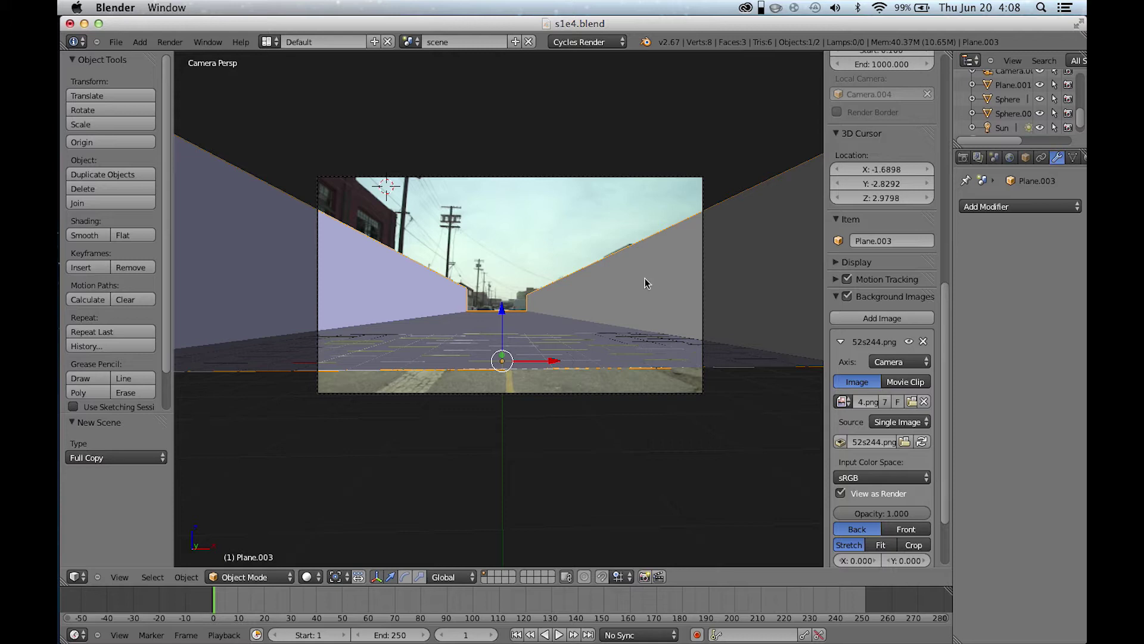
key(a)
key(a)
key(a)
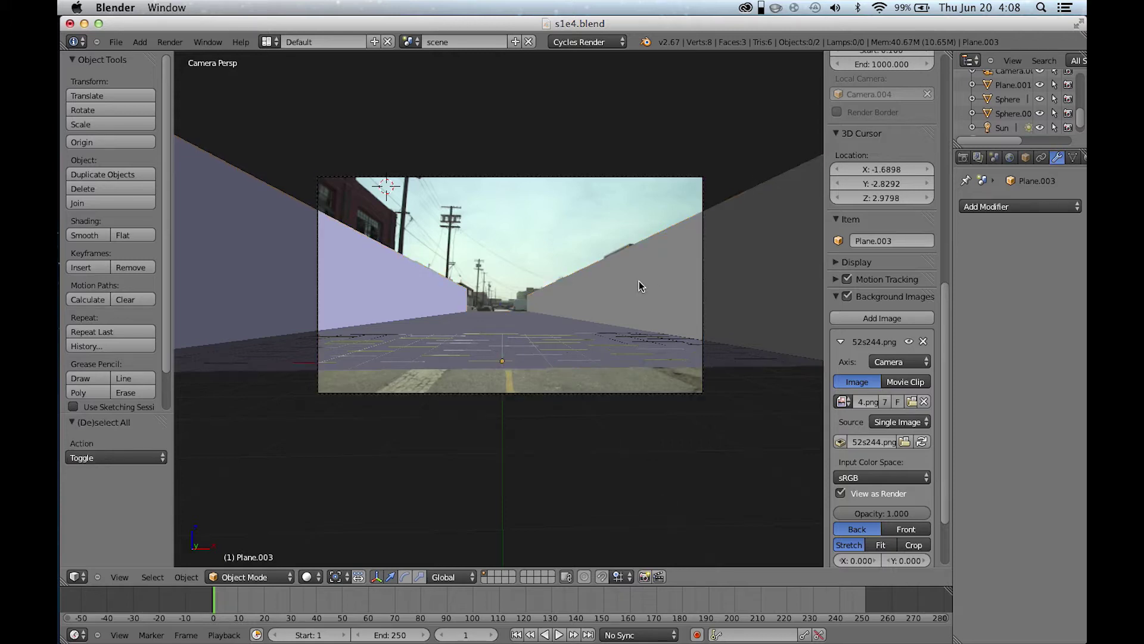
key(shift+a)
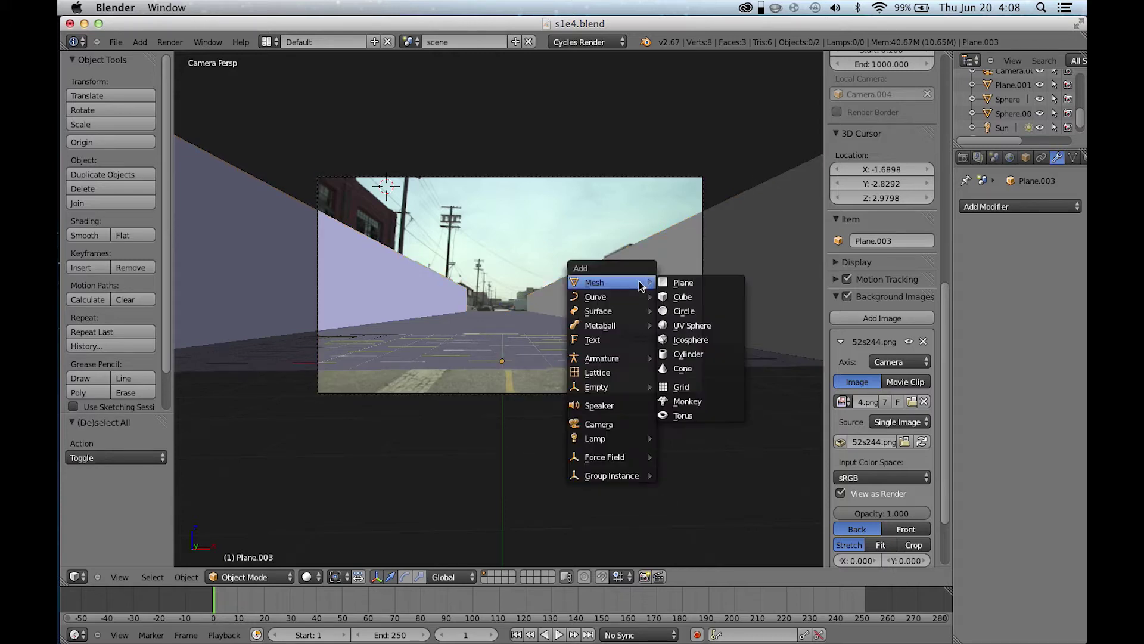
Add a UV sphere at the world origin, raise it 1 unit on Z, and shade it smooth.
click(703, 326)
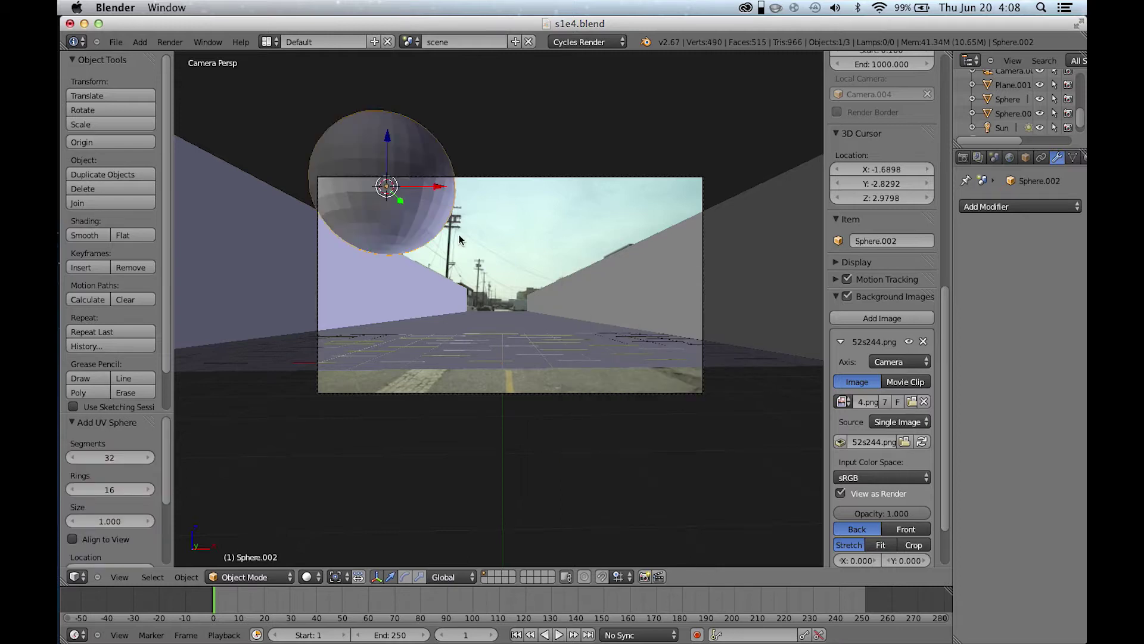
key(alt+g)
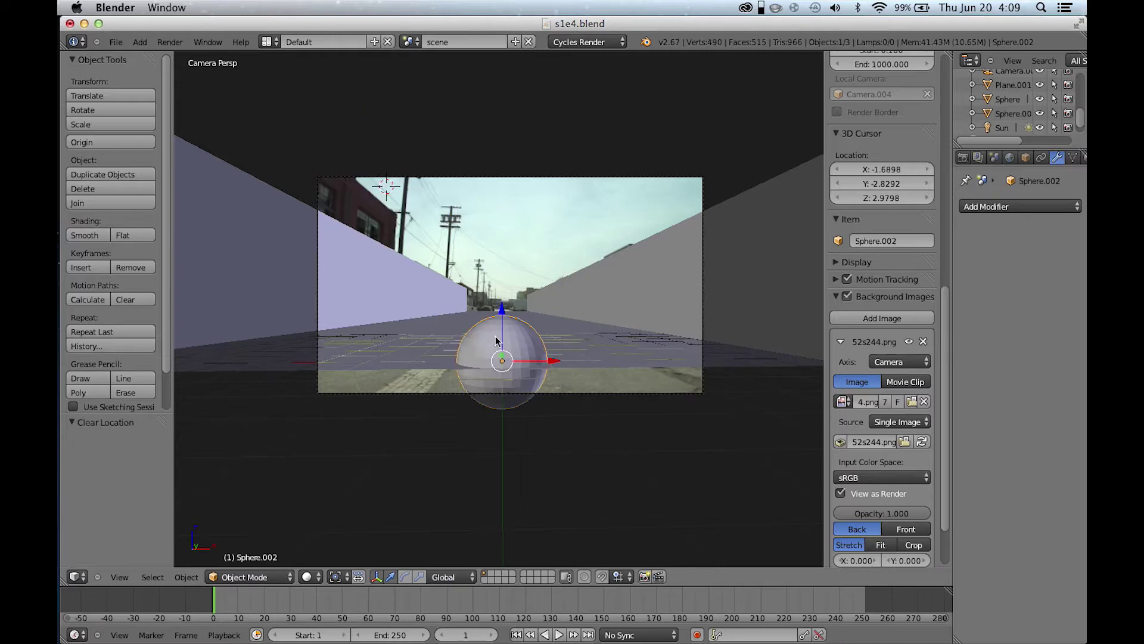
key(g)
key(z)
key(1)
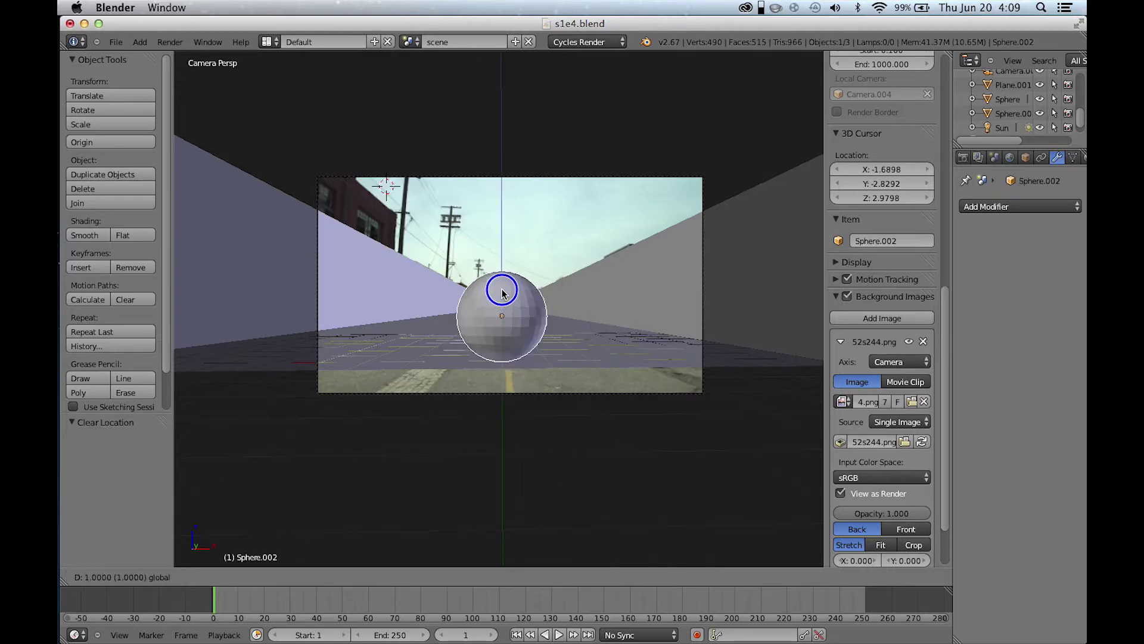
key(Return)
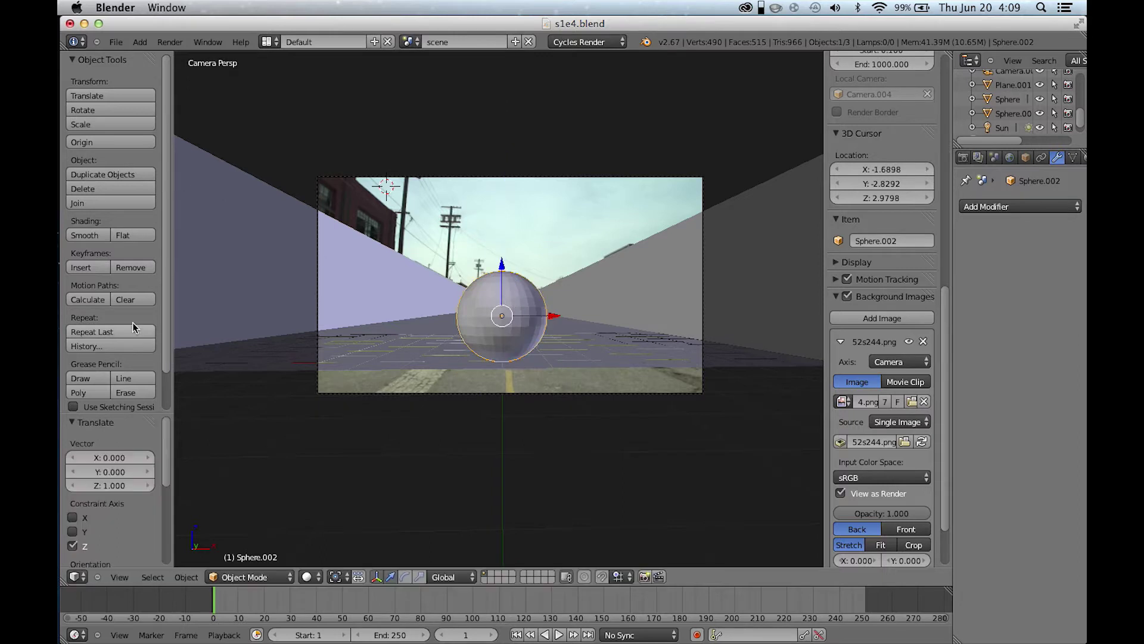
click(85, 237)
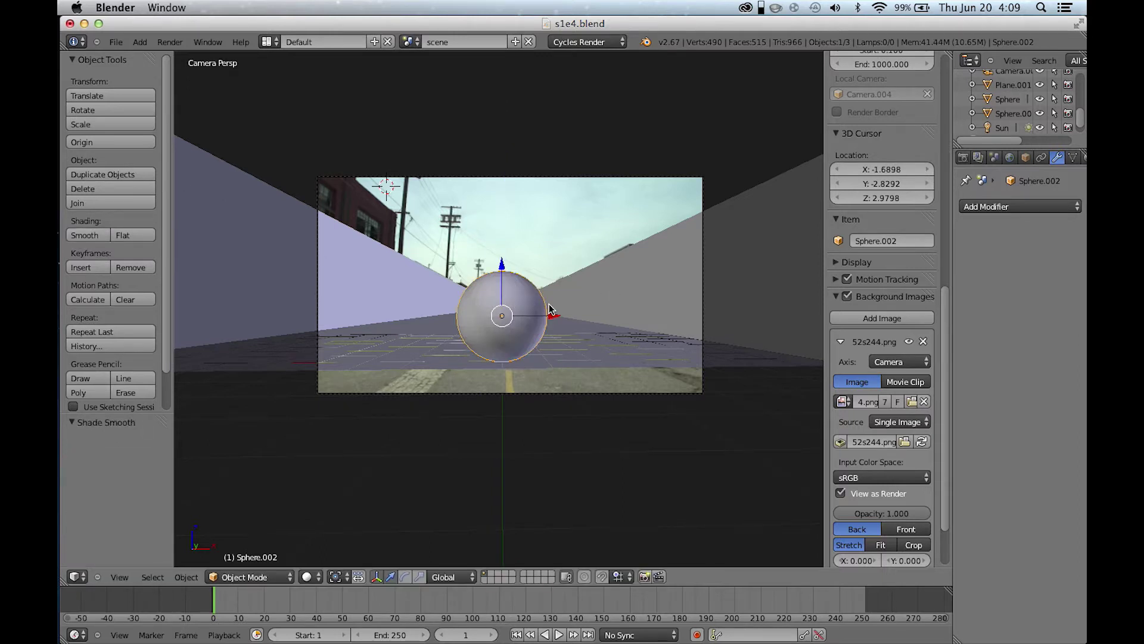
Duplicate the sphere 3 units along X, then slide both spheres left to centre them.
key(shift+d)
click(656, 328)
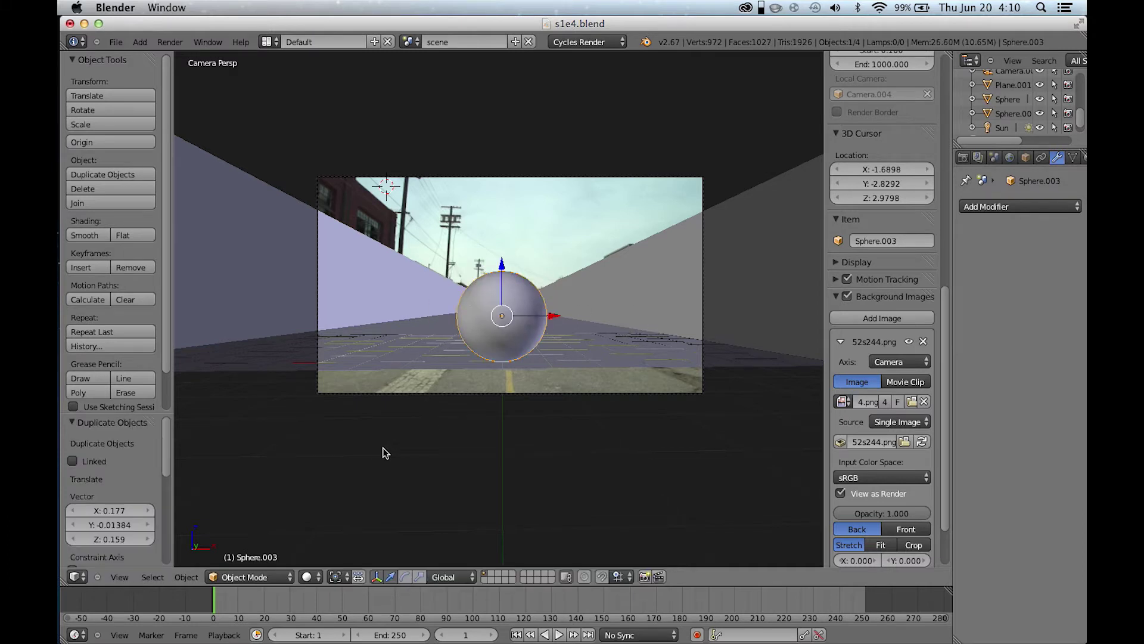
key(shift+d)
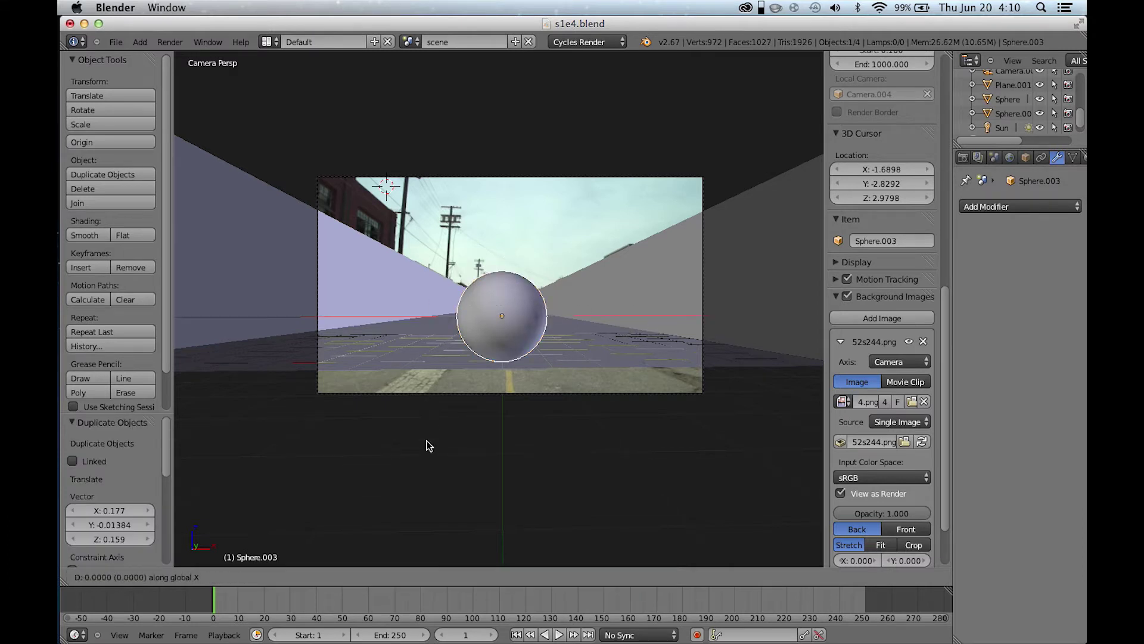
key(x)
key(3)
key(Return)
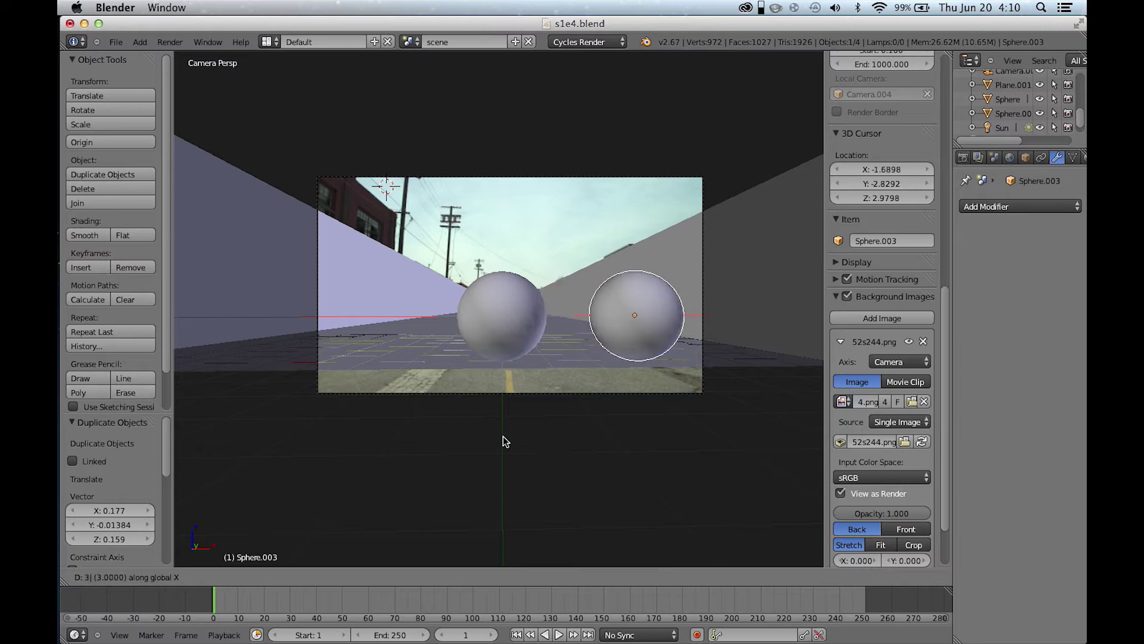
shift+right_click(510, 324)
drag(624, 316, 558, 314)
right_click(439, 312)
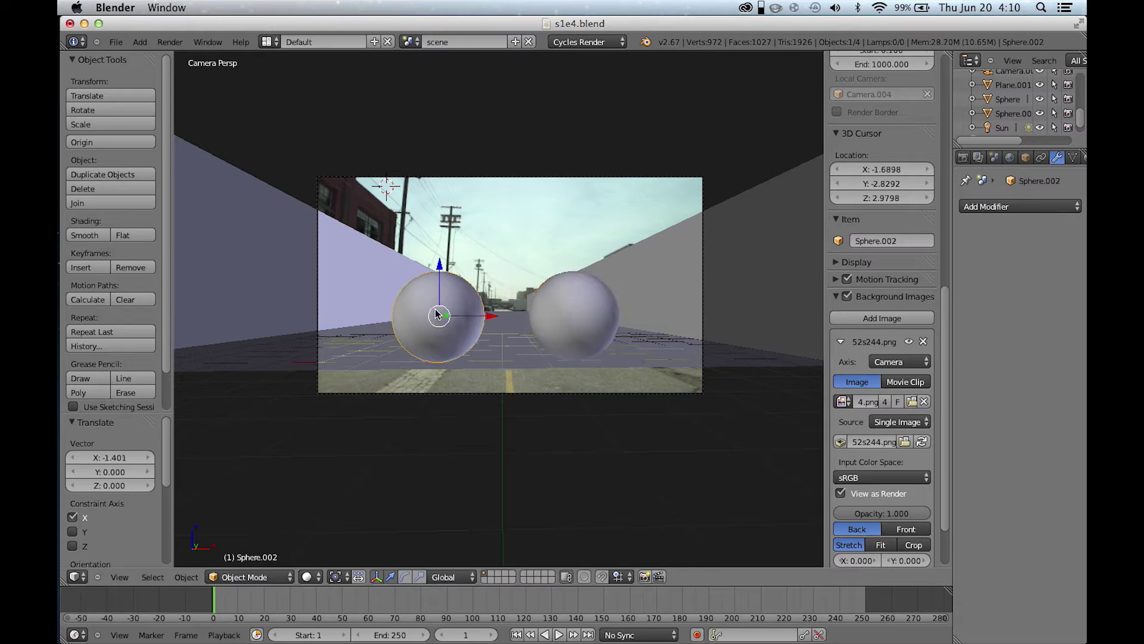
Give the left sphere a new material with a Glossy BSDF surface.
scroll(1062, 163, down, 3)
click(1041, 158)
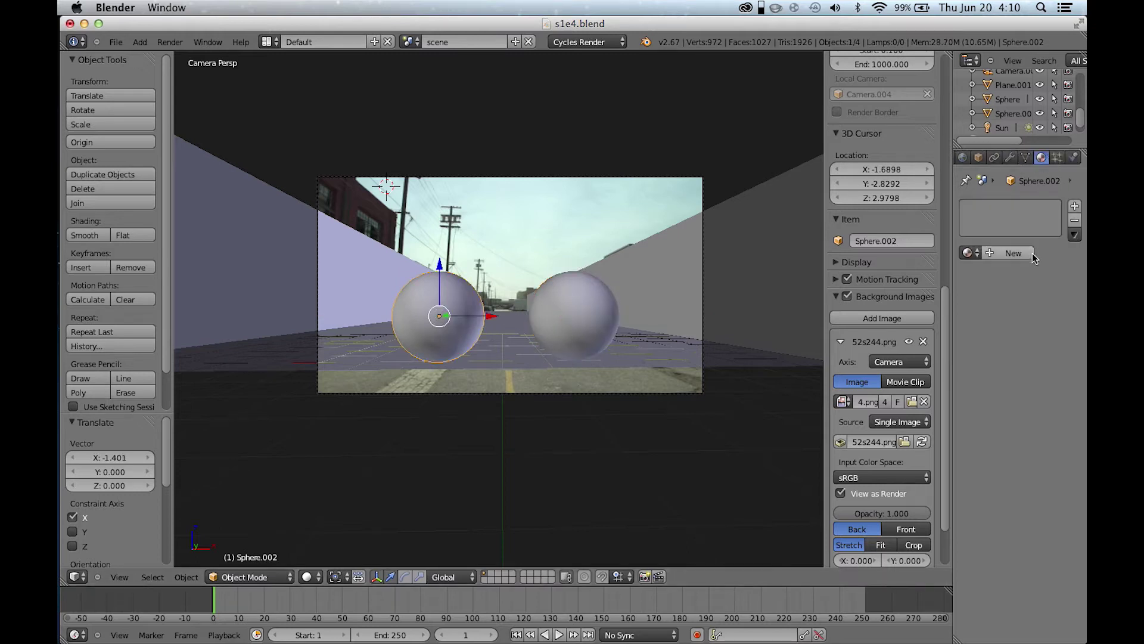
click(987, 252)
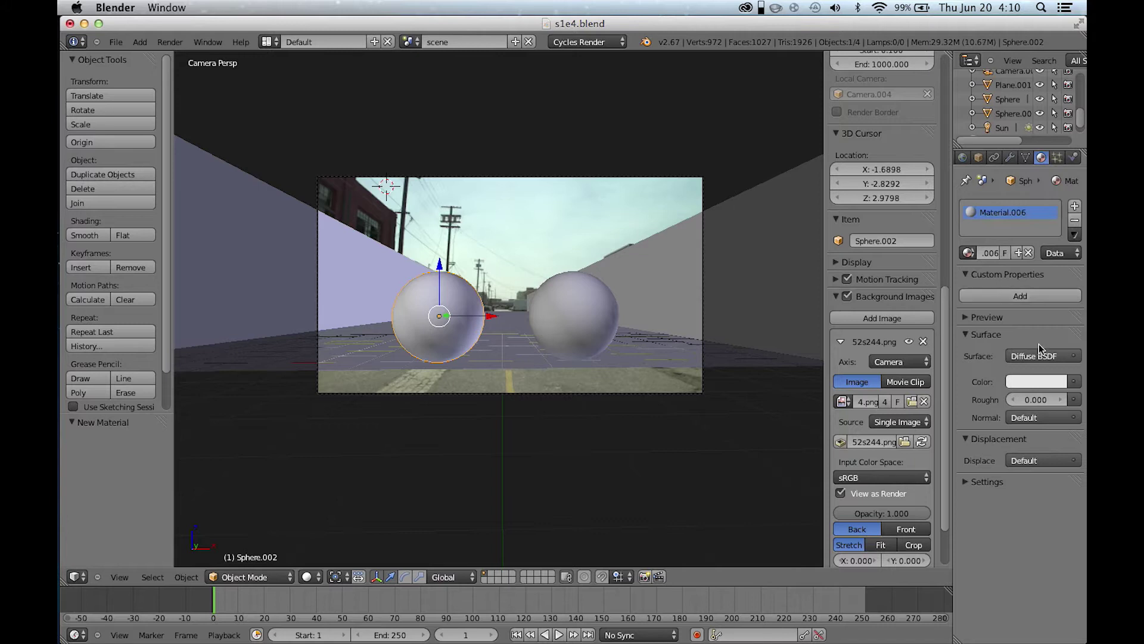
click(1040, 356)
click(1052, 359)
click(1050, 356)
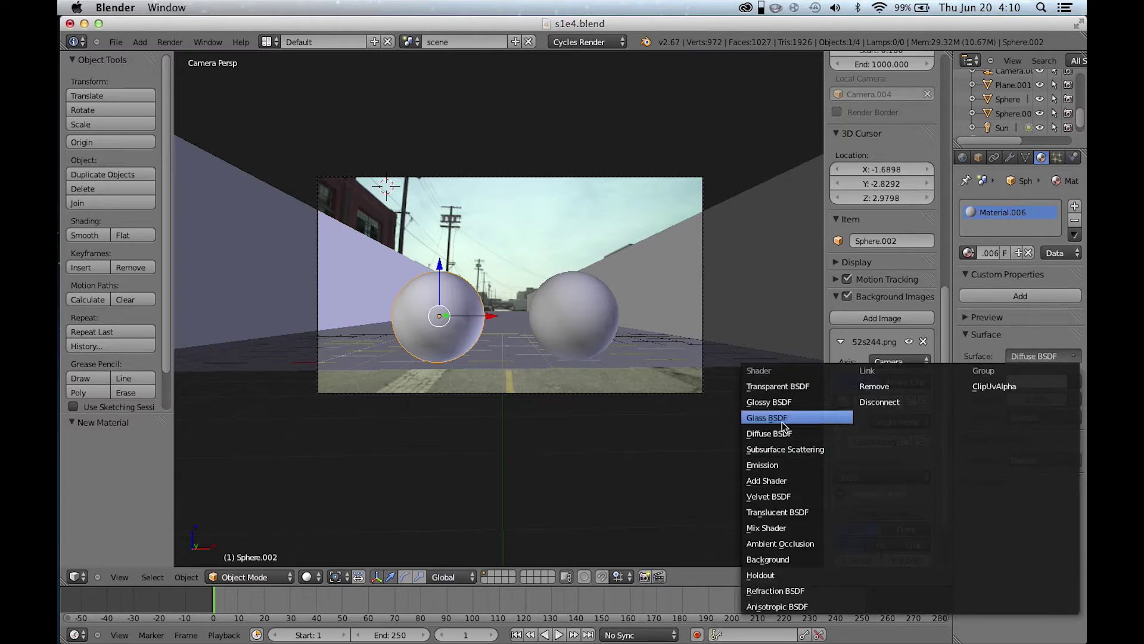
click(772, 402)
Select the right sphere, then the ground plane, and bring up the viewport shading menu.
right_click(594, 299)
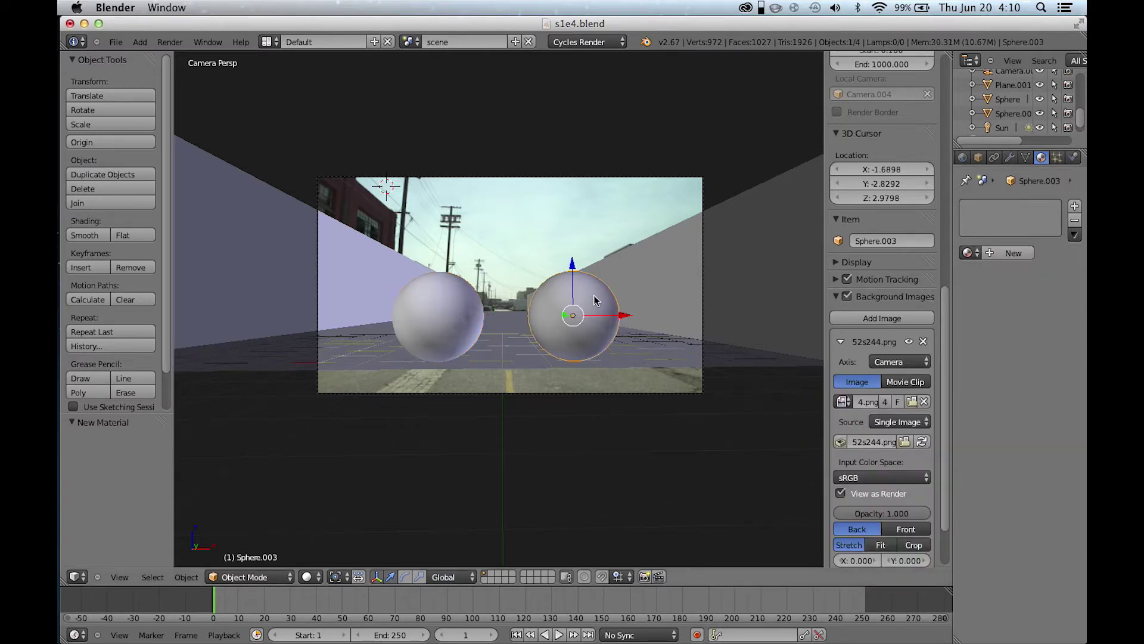
right_click(498, 356)
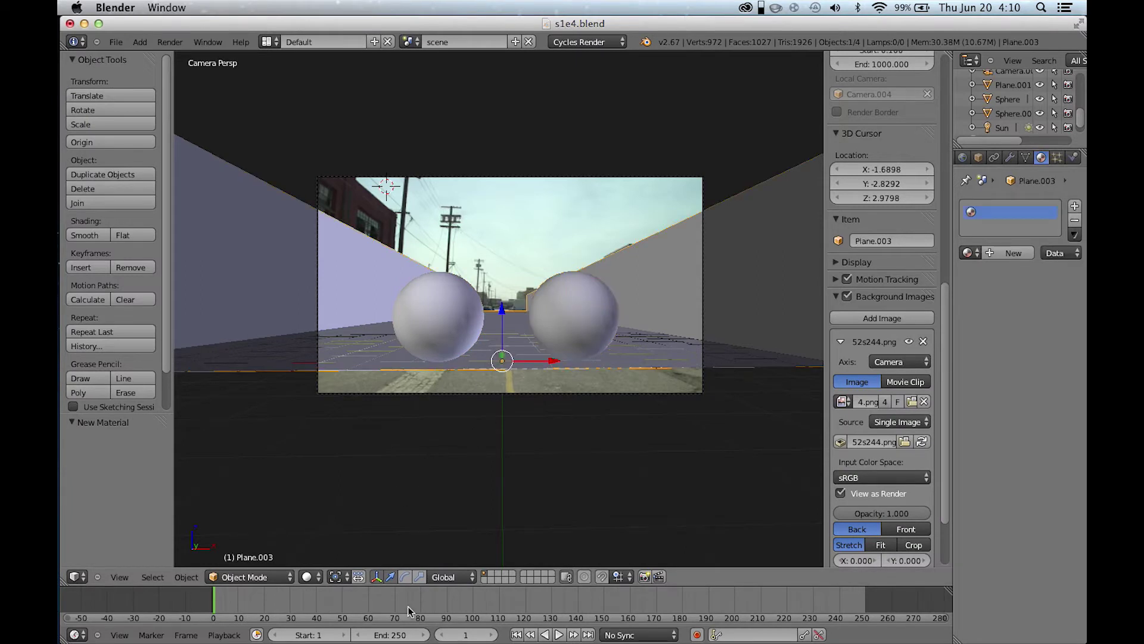
click(306, 576)
Preview the Rendered shading, return to solid, and add a Sun lamp at the 3D cursor.
click(339, 480)
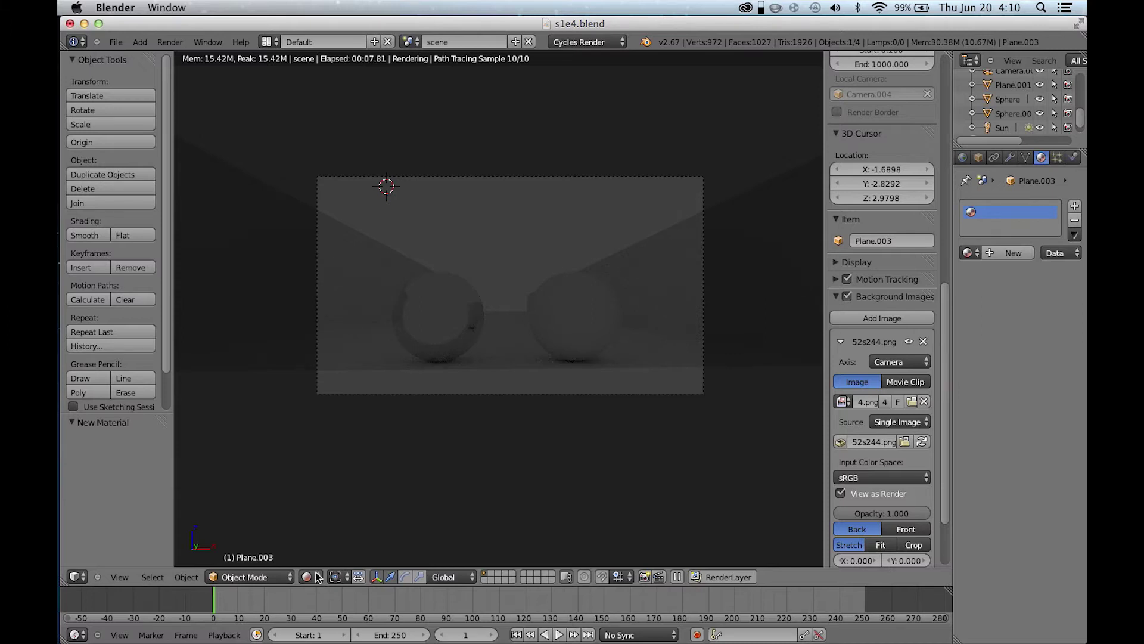
key(shift+z)
key(shift+a)
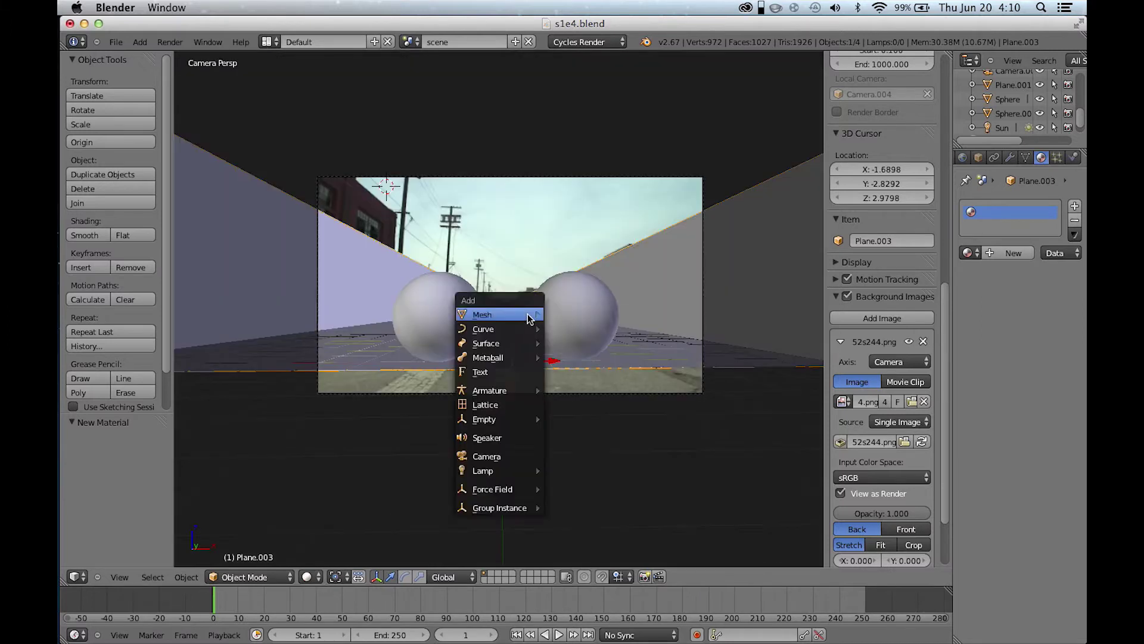
mouse_move(501, 471)
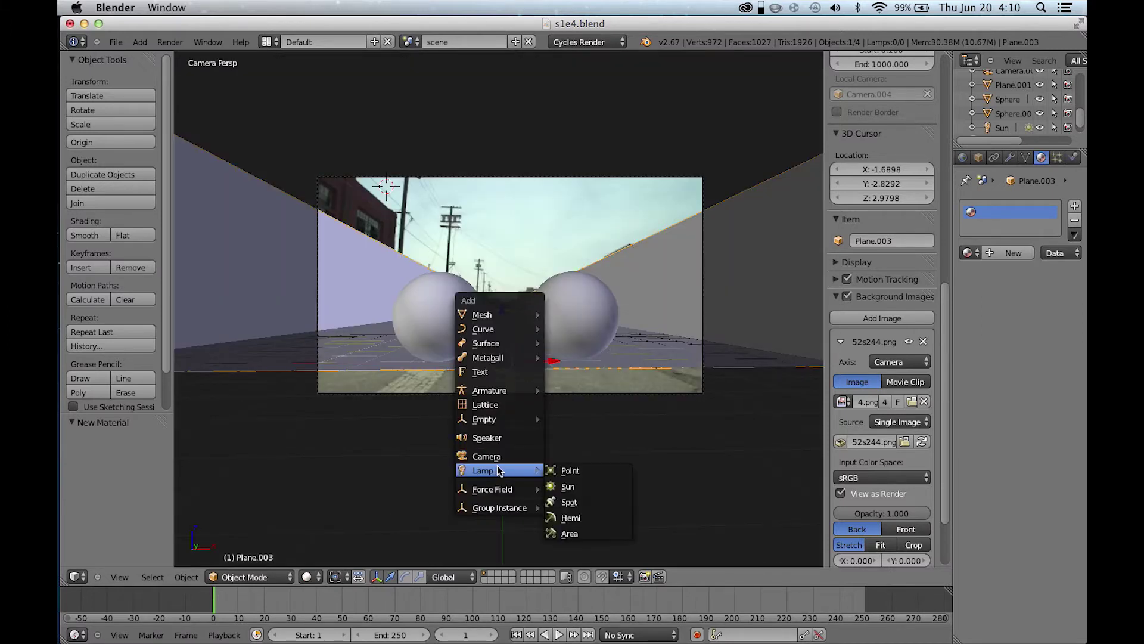
click(576, 490)
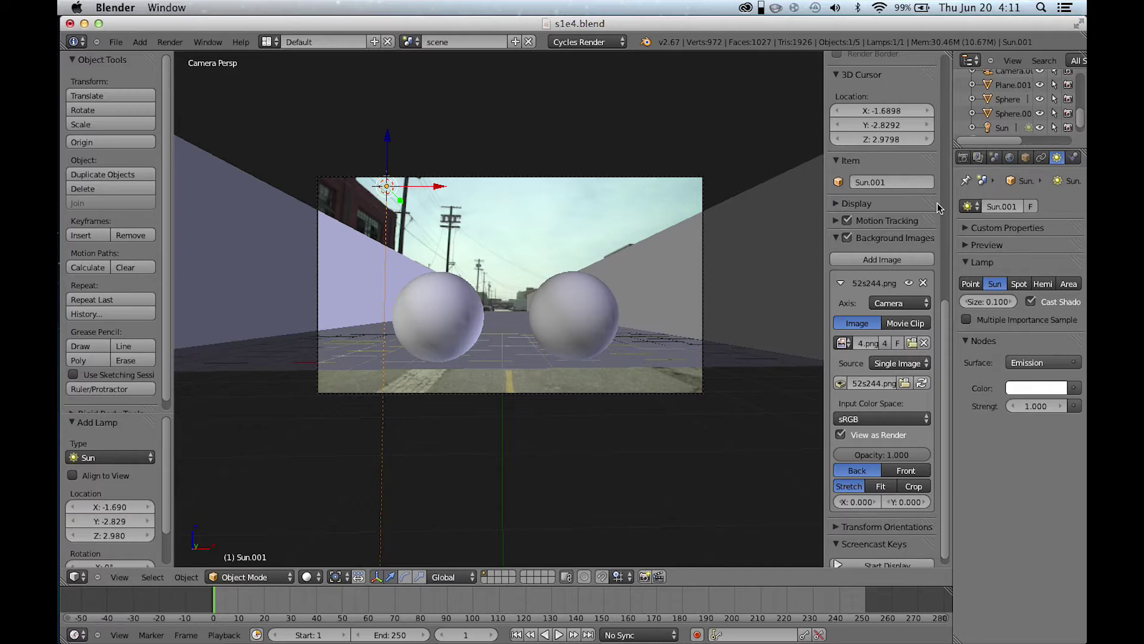
Move Sun.001 down the street and to the left, then trackball-rotate it toward the spheres.
scroll(586, 130, left, 10)
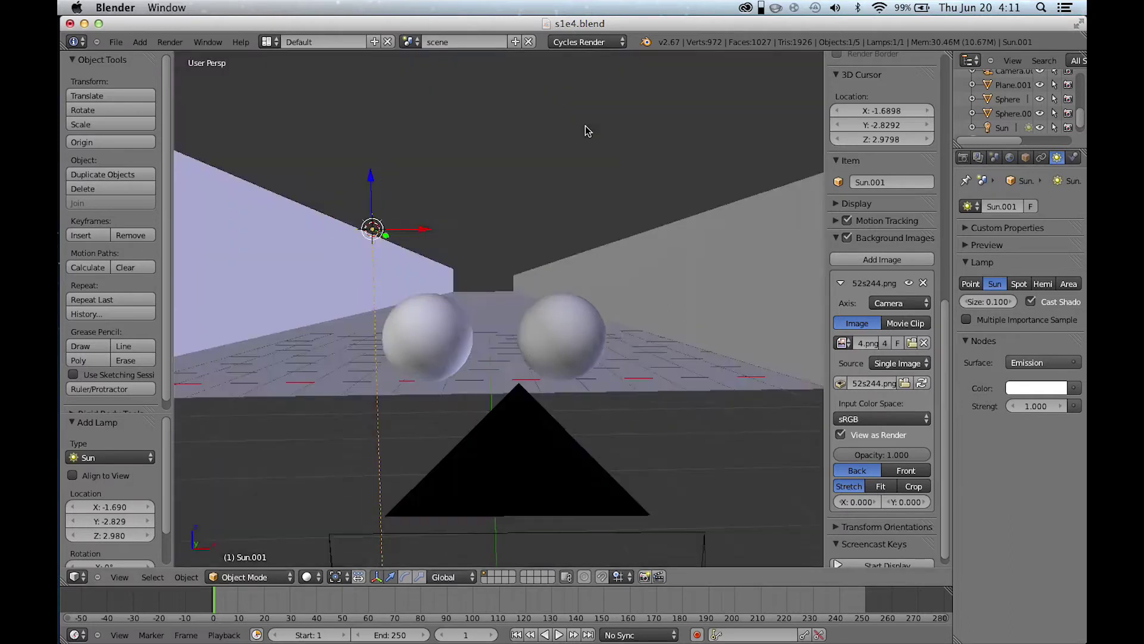
scroll(585, 127, up, 10)
scroll(498, 240, down, 3)
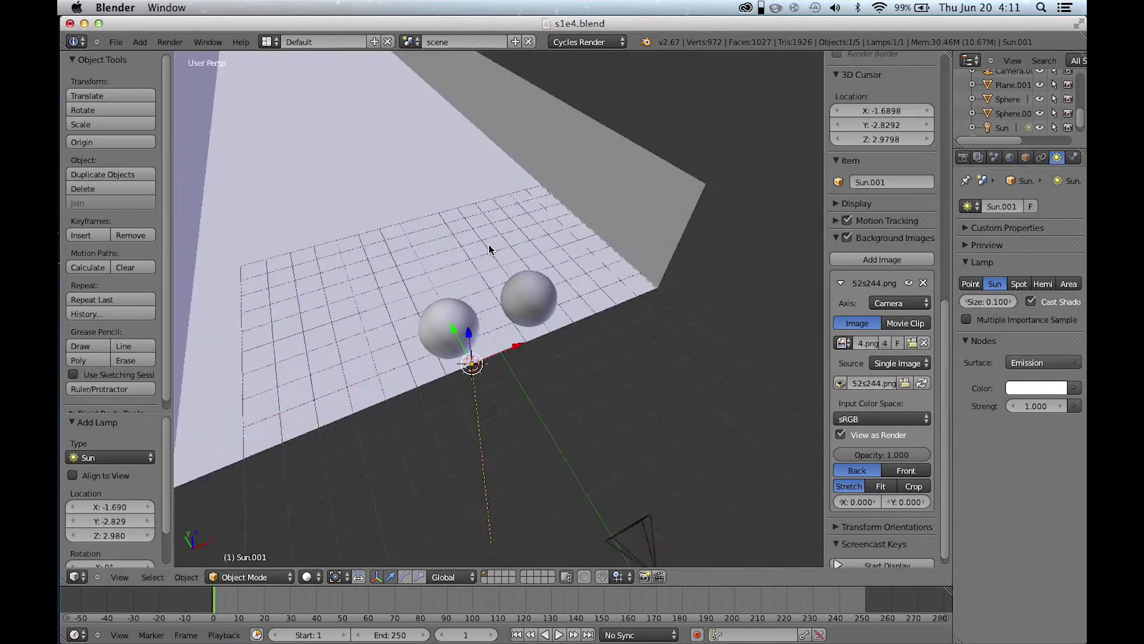
scroll(471, 331, right, 3)
drag(445, 335, 345, 146)
scroll(442, 150, down, 5)
scroll(442, 150, right, 8)
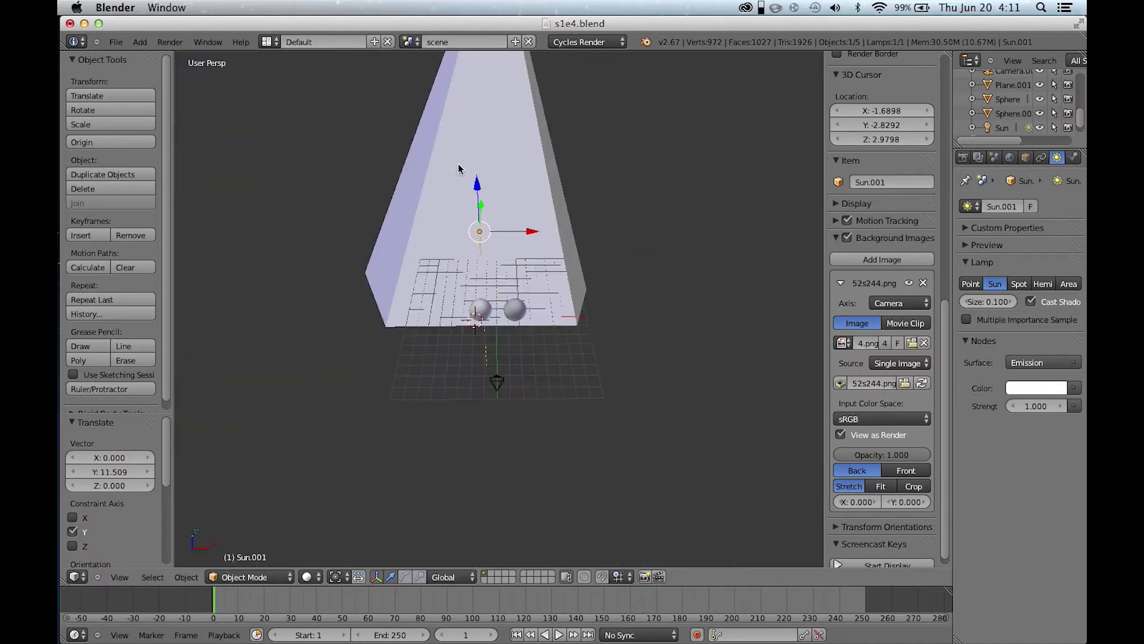
drag(508, 227, 431, 99)
key(r)
key(z)
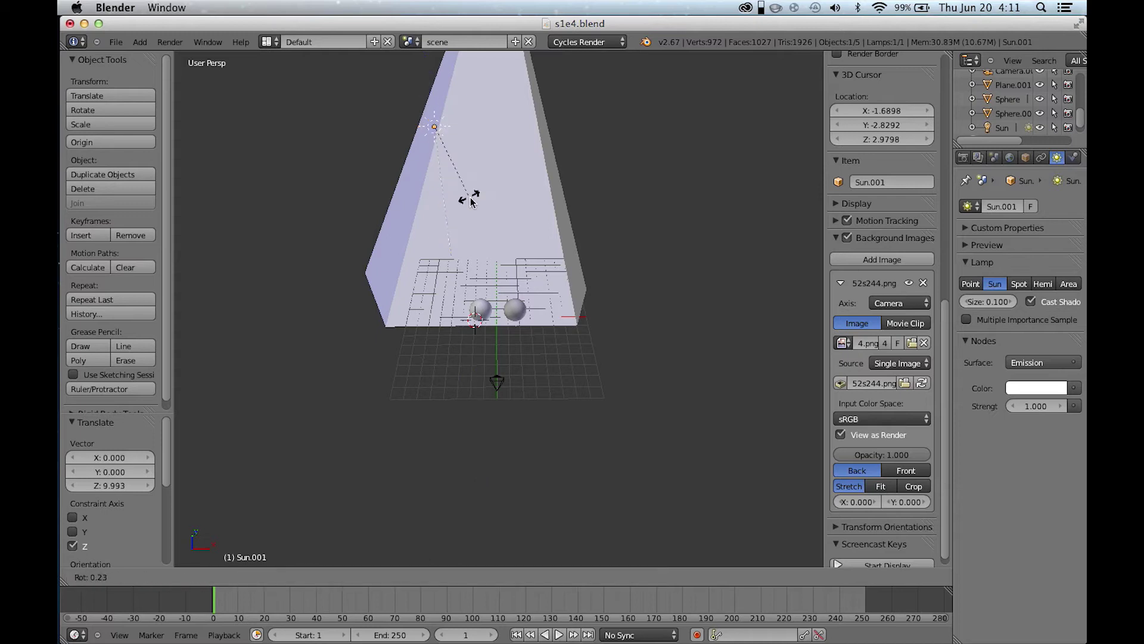
key(r)
click(482, 191)
Raise Sun.001 3.902 units along Z.
scroll(482, 191, right, 10)
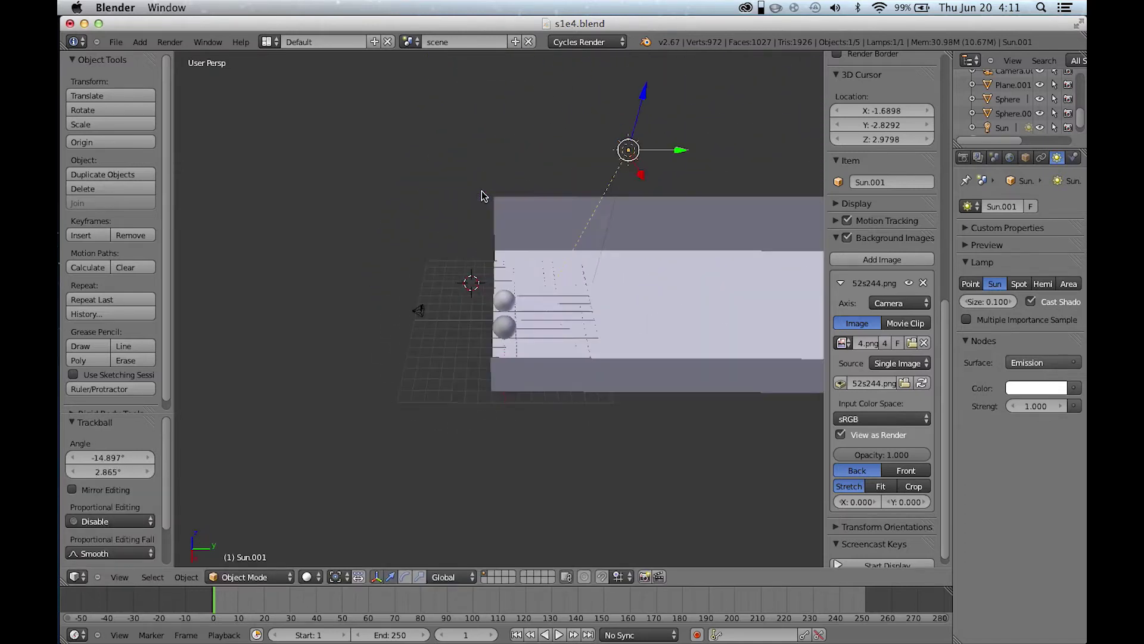
scroll(481, 191, left, 20)
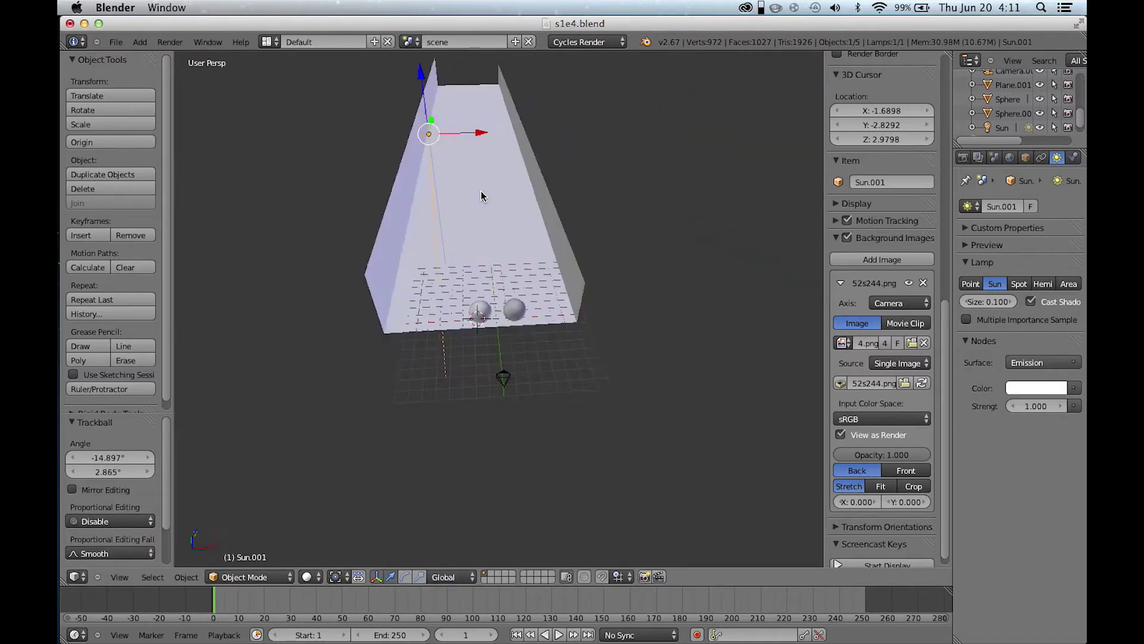
scroll(482, 191, left, 10)
drag(330, 210, 319, 104)
click(331, 125)
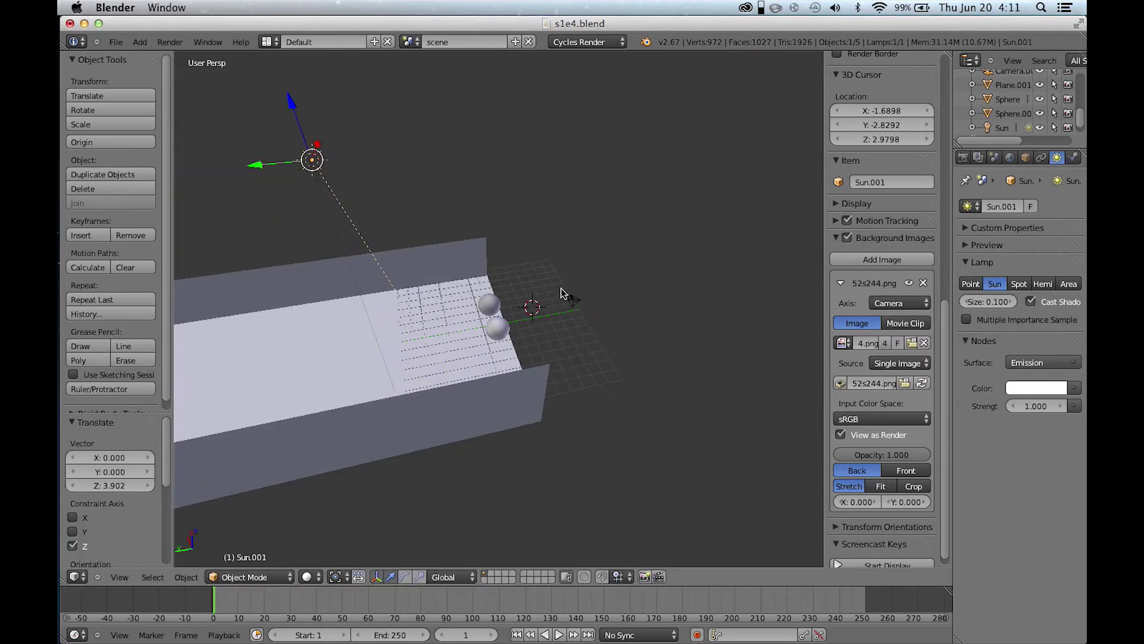
scroll(561, 291, down, 5)
scroll(560, 301, left, 3)
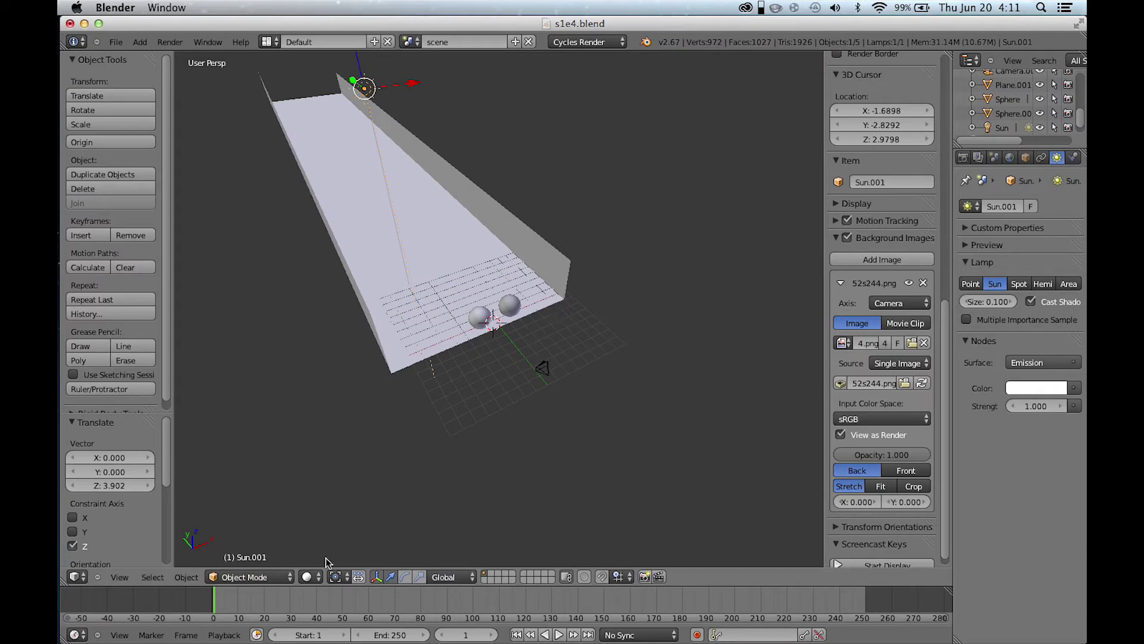
click(307, 577)
Check the rendered lighting, return to solid, and enter Edit Mode on Plane.003.
click(352, 490)
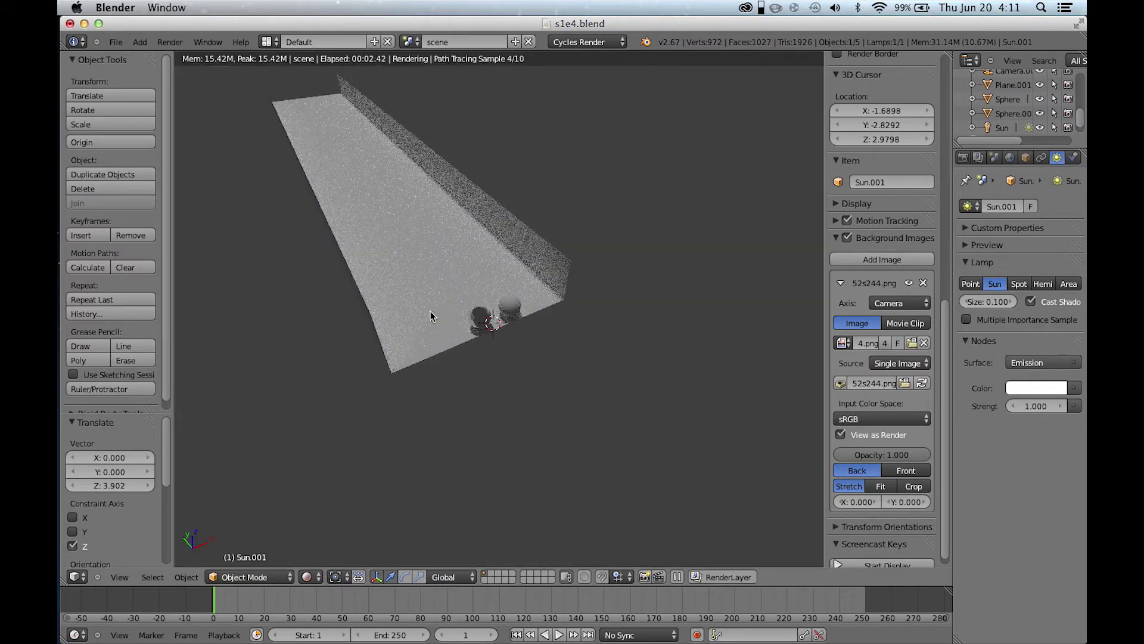
key(shift+z)
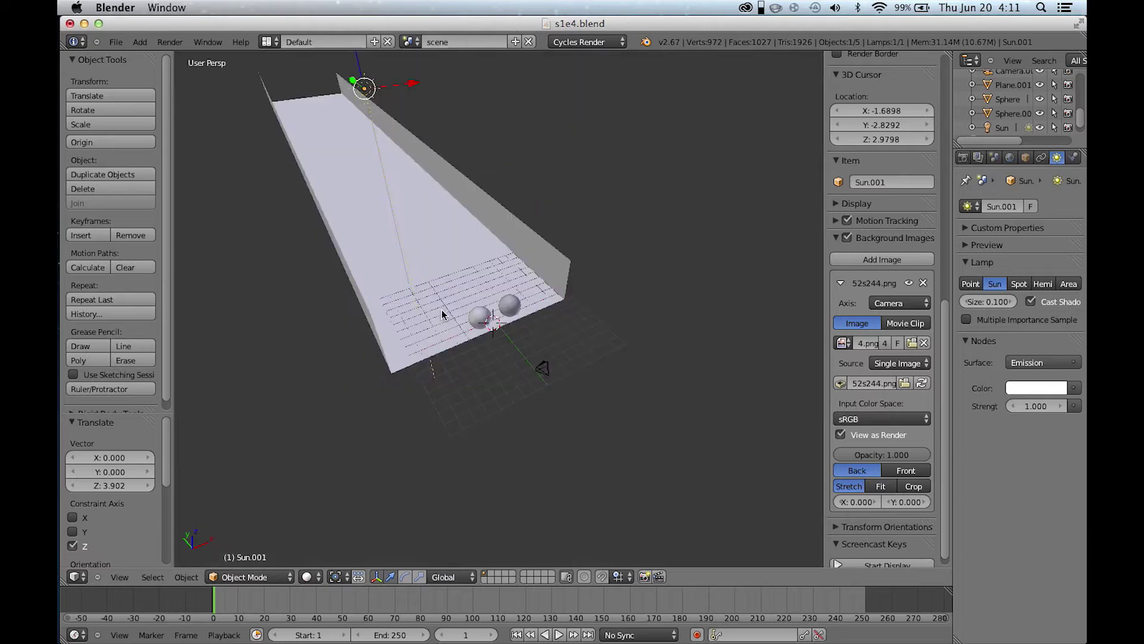
right_click(443, 324)
key(Tab)
click(486, 332)
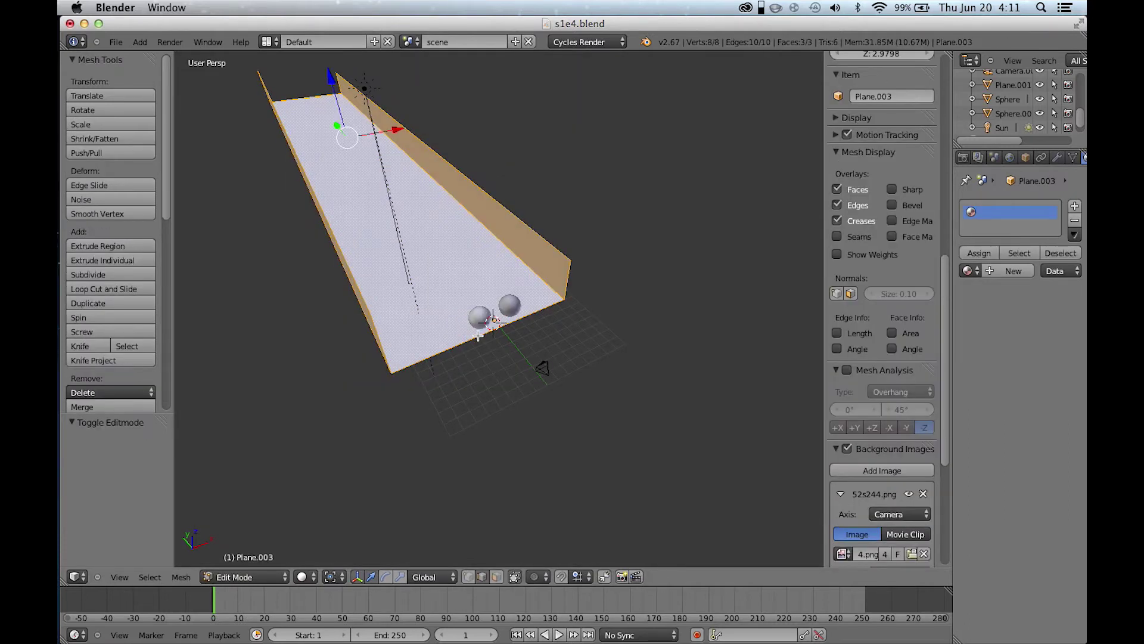
Move Plane.003's four near-end vertices 4.386 units along -Y toward the camera.
right_click(480, 337)
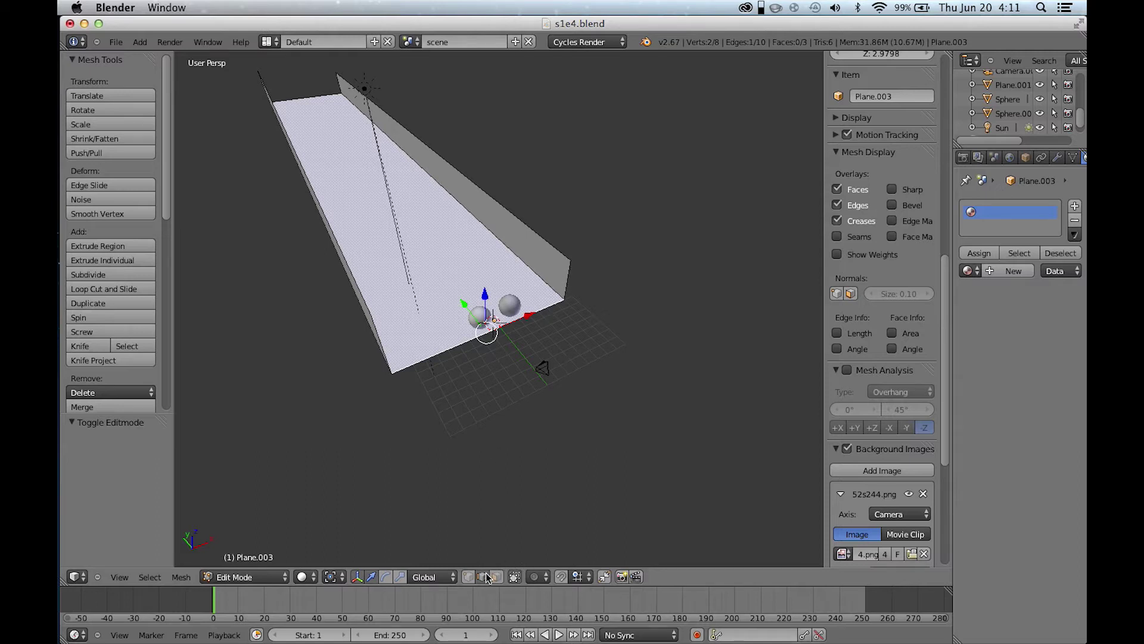
shift+right_click(568, 272)
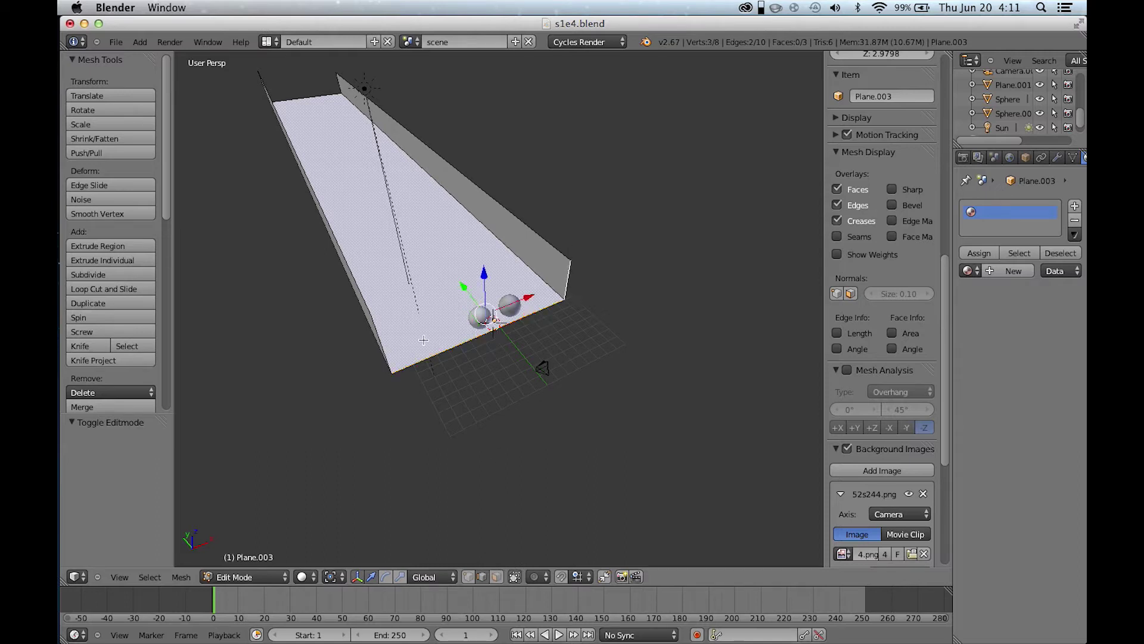
shift+right_click(385, 357)
mouse_move(465, 279)
mouse_down()
mouse_move(510, 332)
mouse_move(499, 322)
mouse_up()
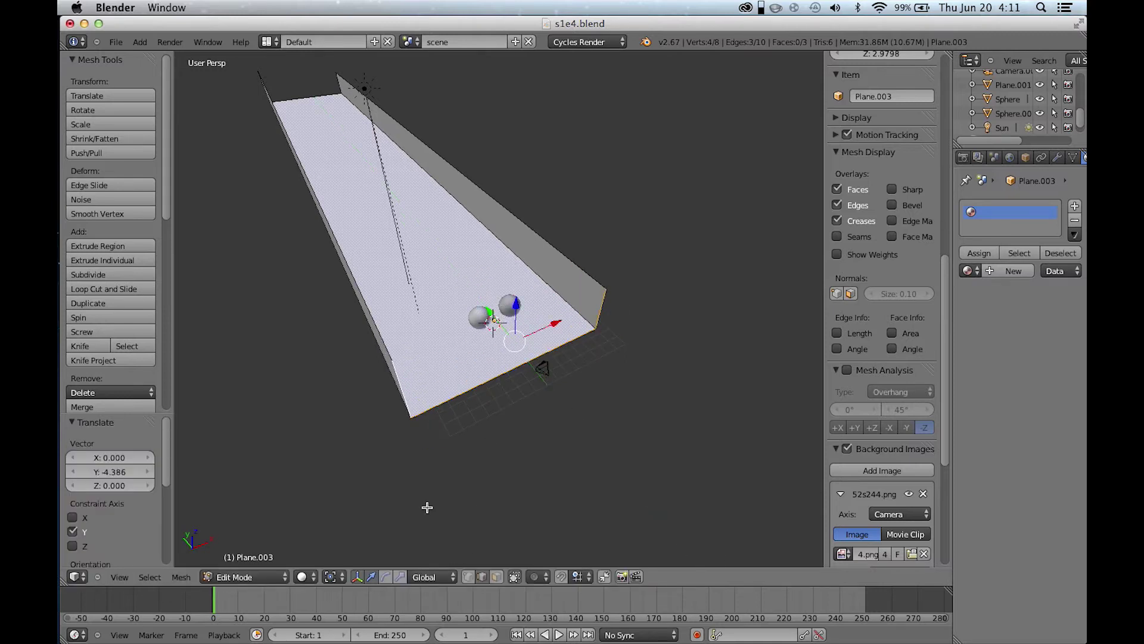
key(z)
key(z)
key(Tab)
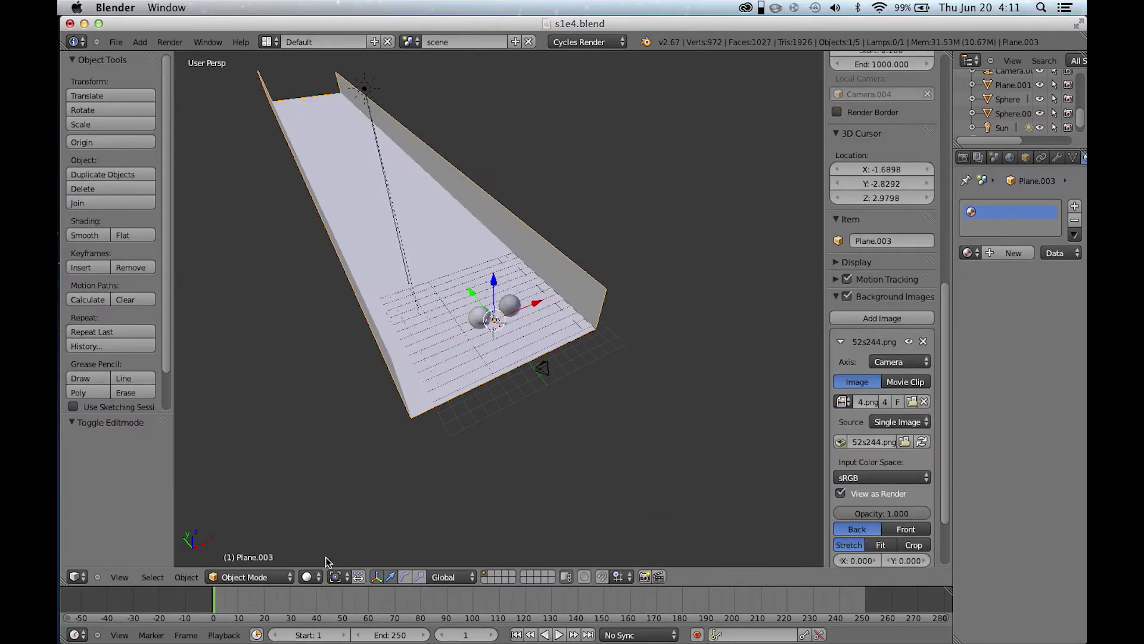
Check the extended proxy in Rendered shading, return to Solid, and view through the camera.
click(311, 577)
click(317, 485)
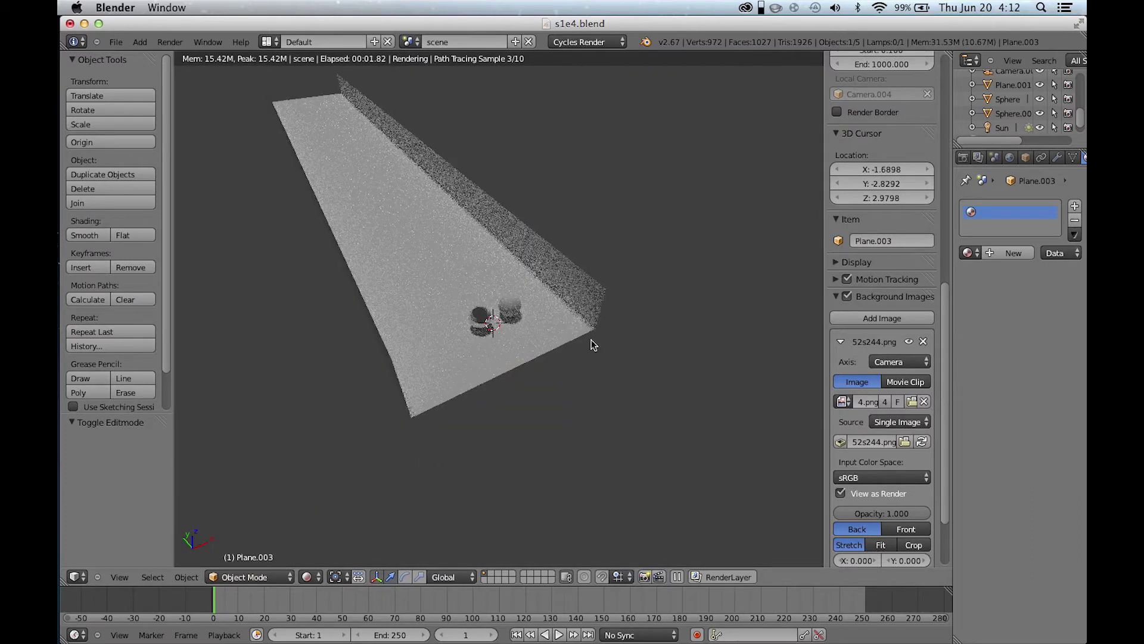
scroll(532, 277, right, 10)
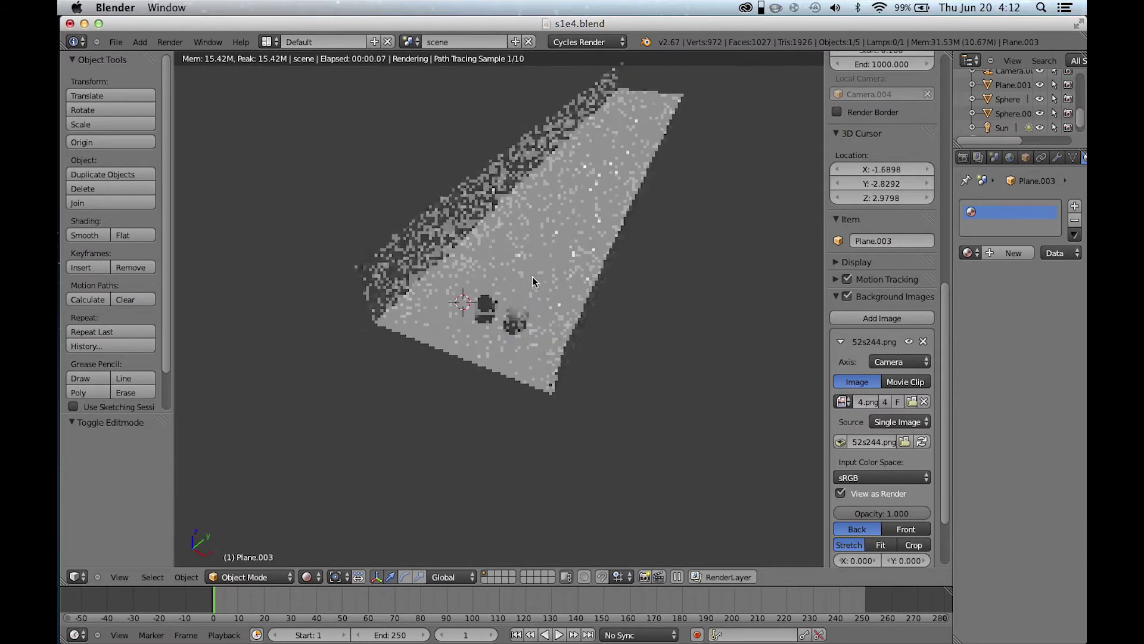
scroll(531, 276, right, 5)
key(shift+z)
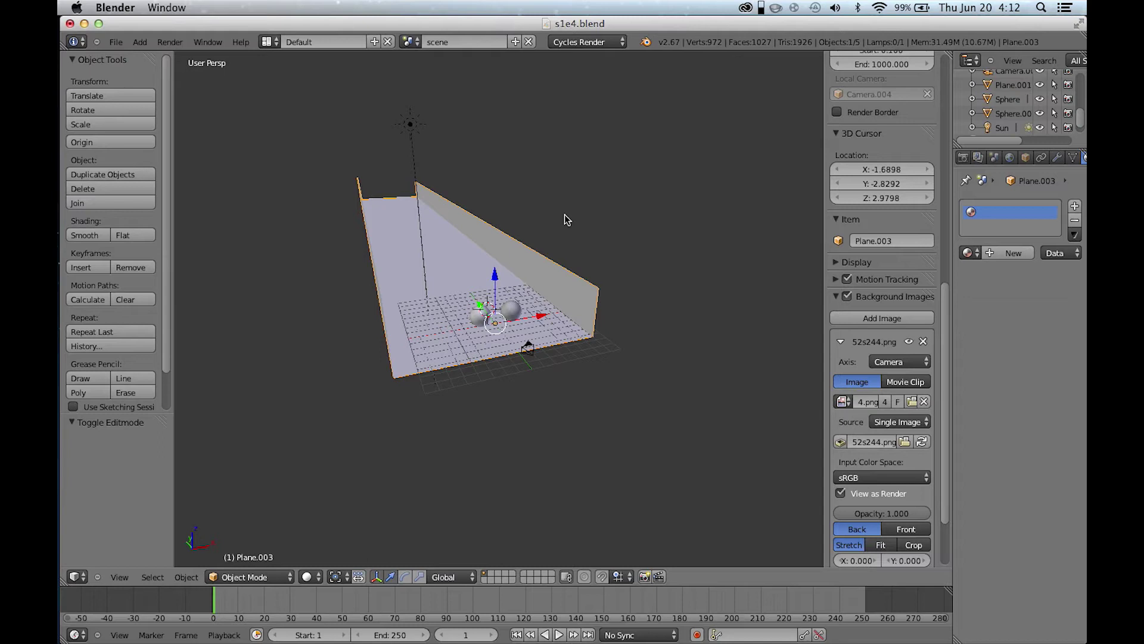
scroll(564, 216, up, 5)
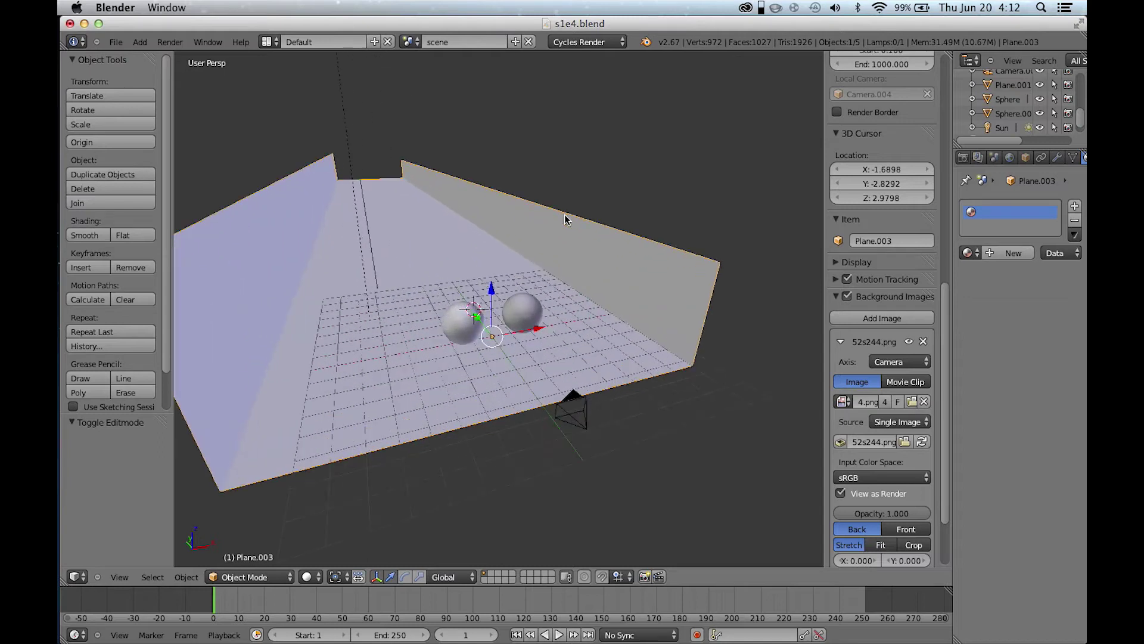
key(KP_0)
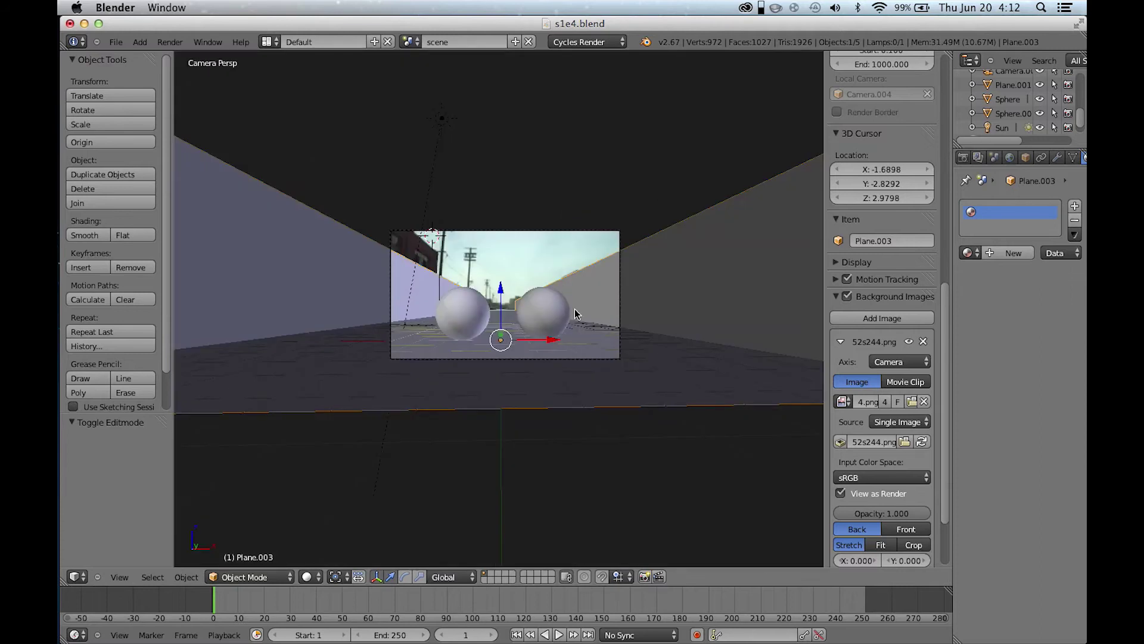
Place the 3D cursor on the right wall and add a Subdivision Surface modifier to Plane.003.
key(z)
key(z)
click(602, 299)
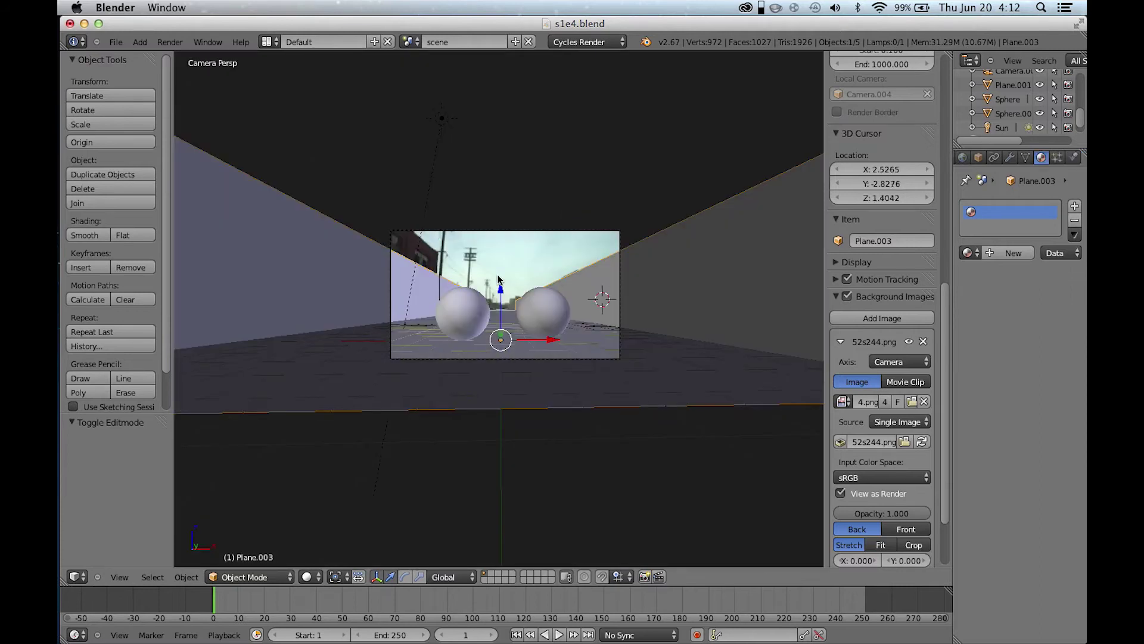
click(1010, 158)
click(1015, 206)
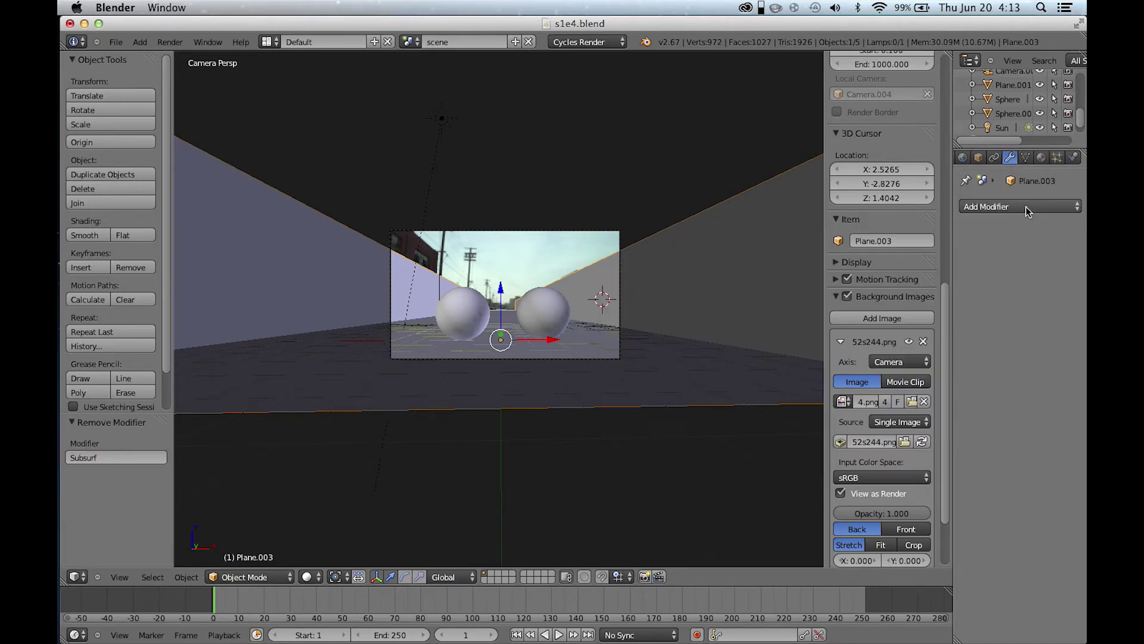
click(1026, 209)
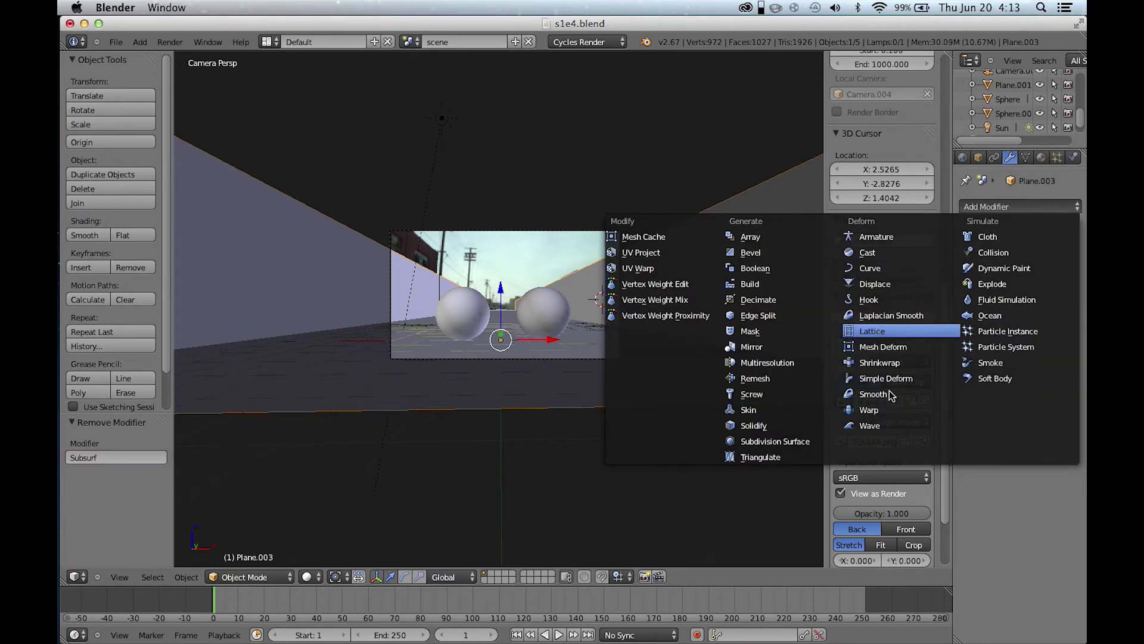
click(805, 442)
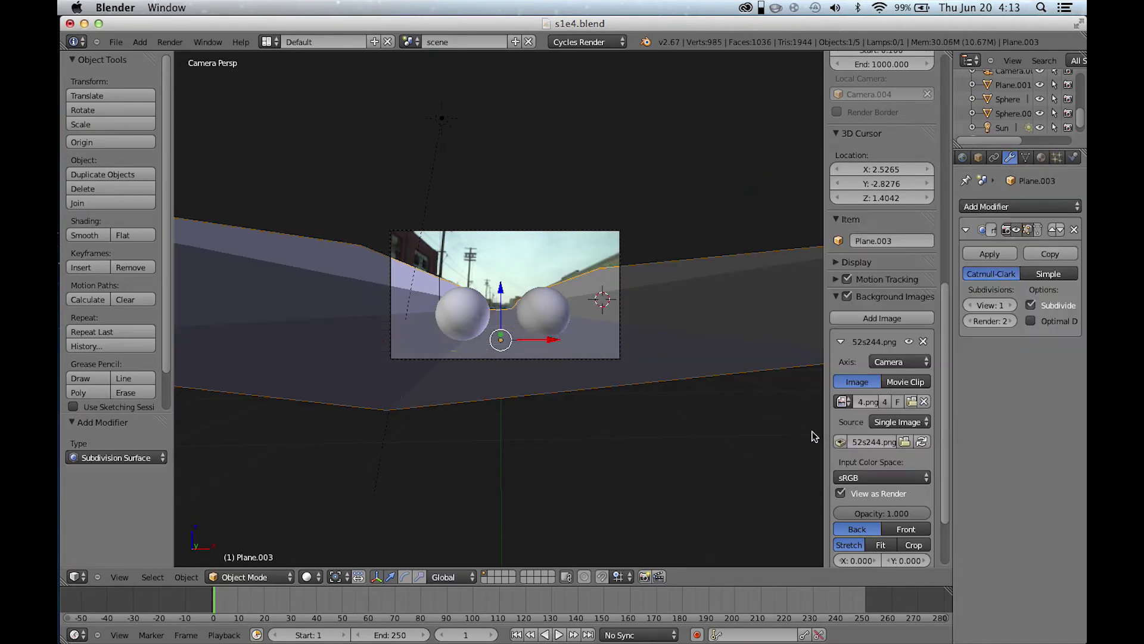
Set the subdivision to Simple with viewport level 5 and apply it.
click(1039, 275)
click(1013, 305)
double_click(980, 306)
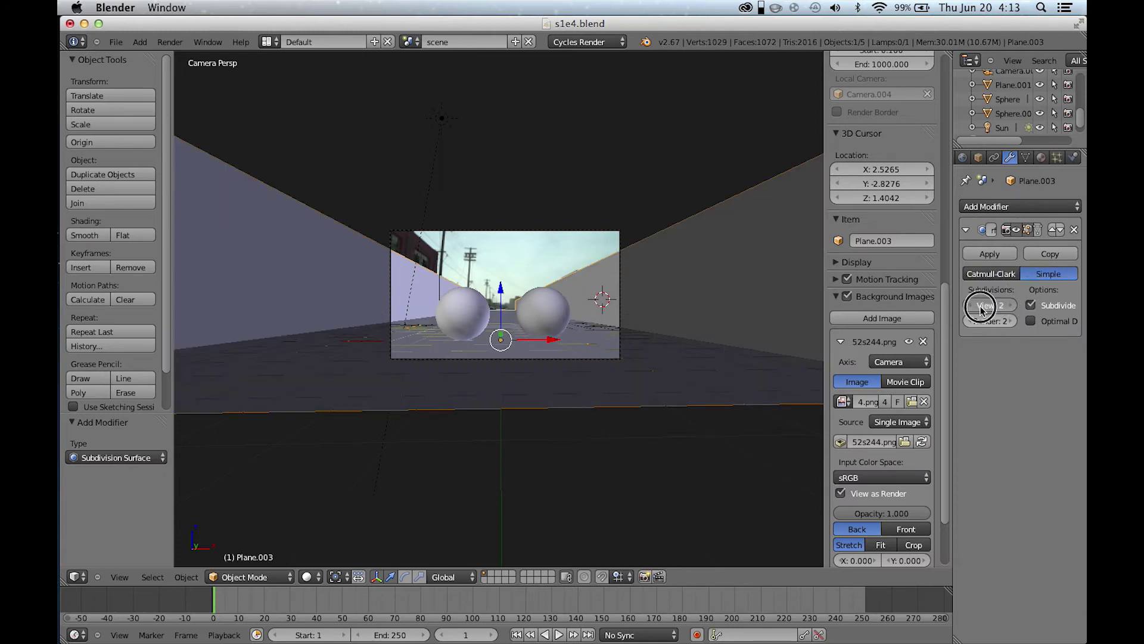
text(5)
click(980, 321)
click(980, 322)
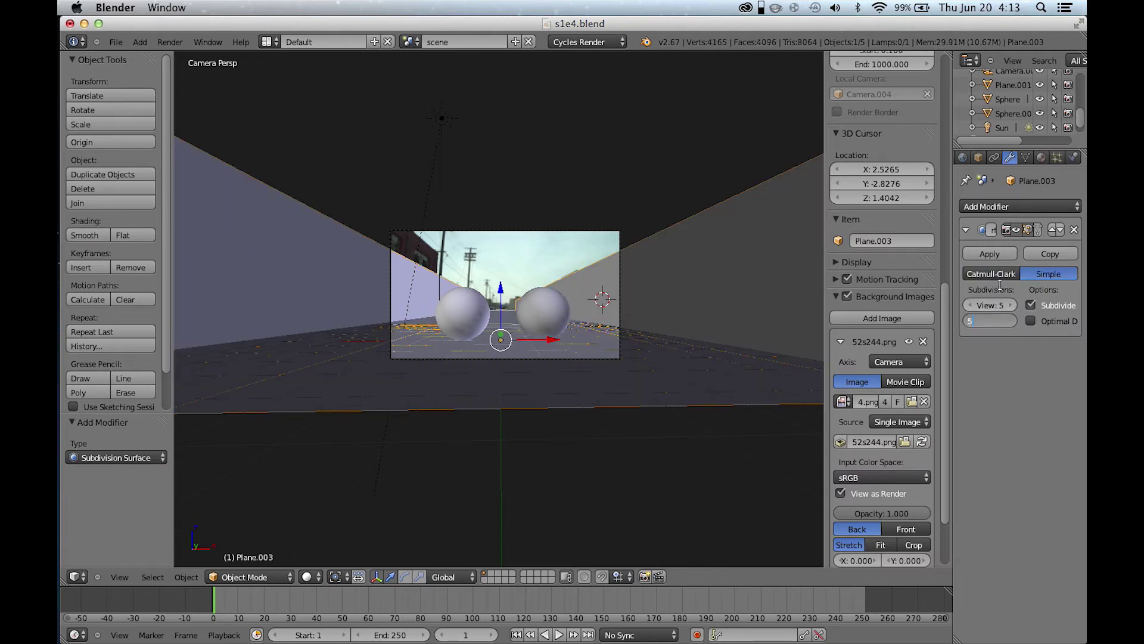
key(Return)
click(1006, 255)
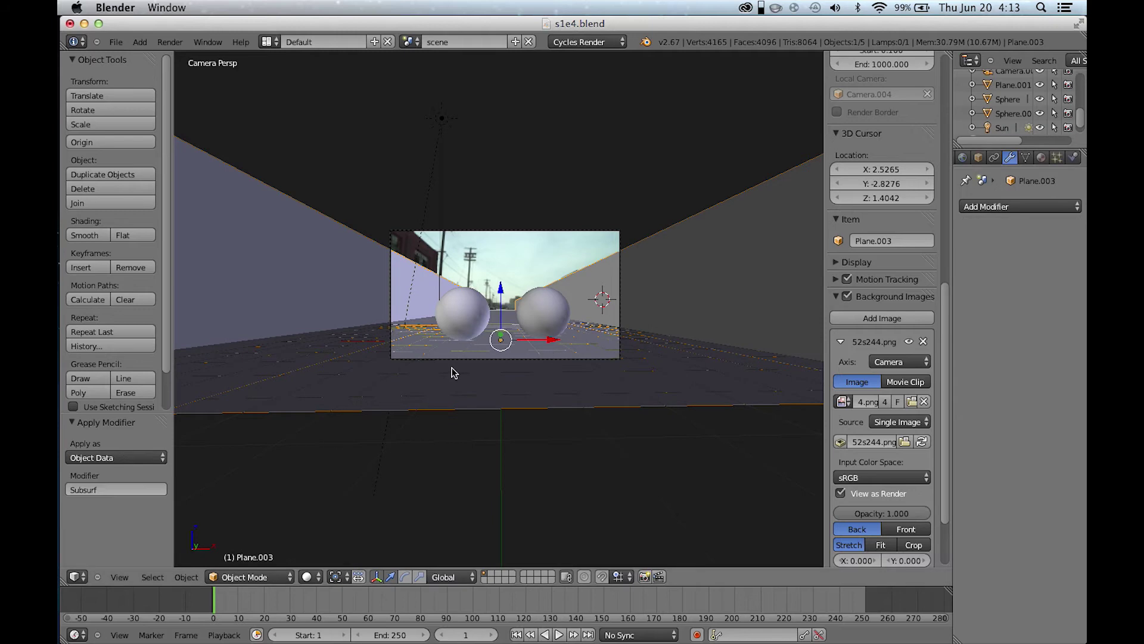
key(Tab)
Orbit down the corridor to inspect the 3201-vertex grid, then return to camera view.
scroll(540, 312, up, 5)
scroll(540, 313, left, 5)
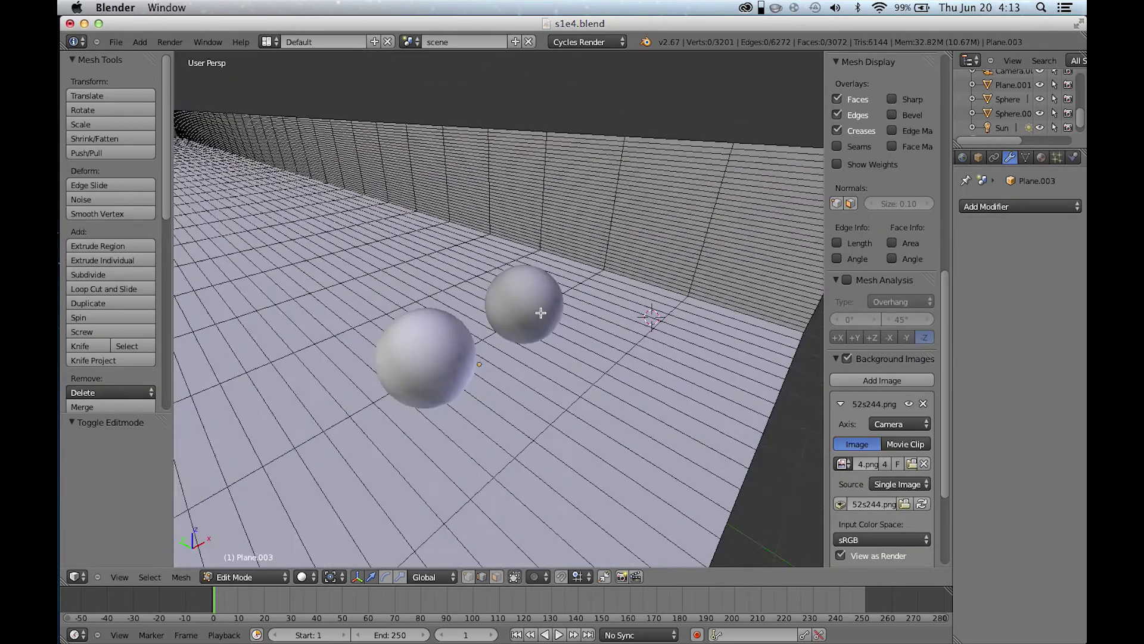
scroll(541, 313, right, 10)
middle_drag(541, 312, 663, 340)
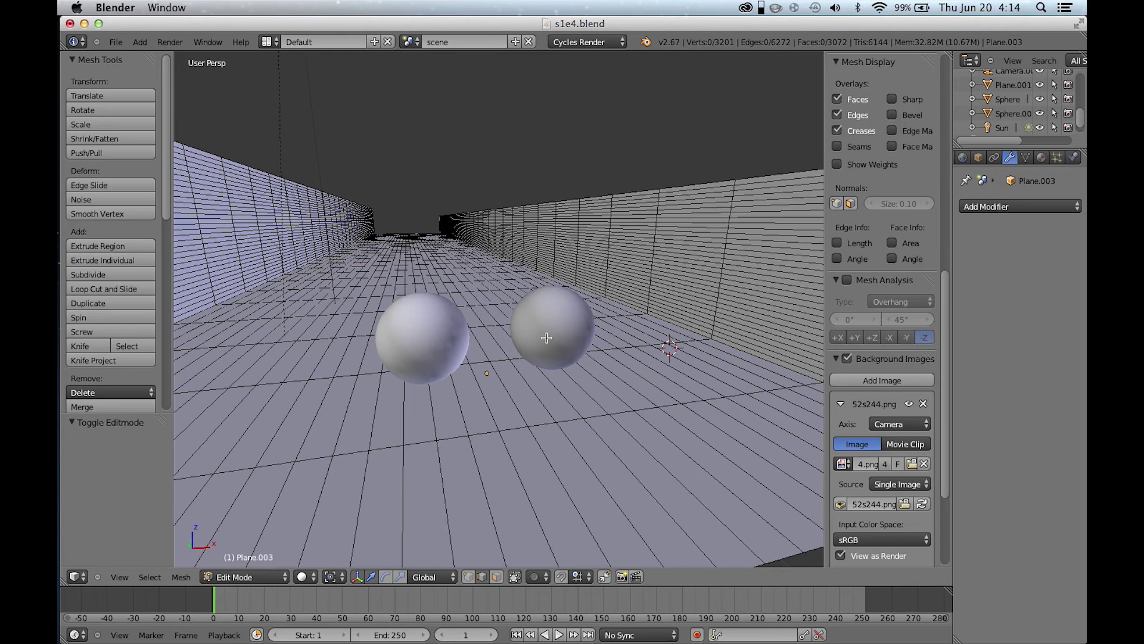
scroll(547, 338, up, 8)
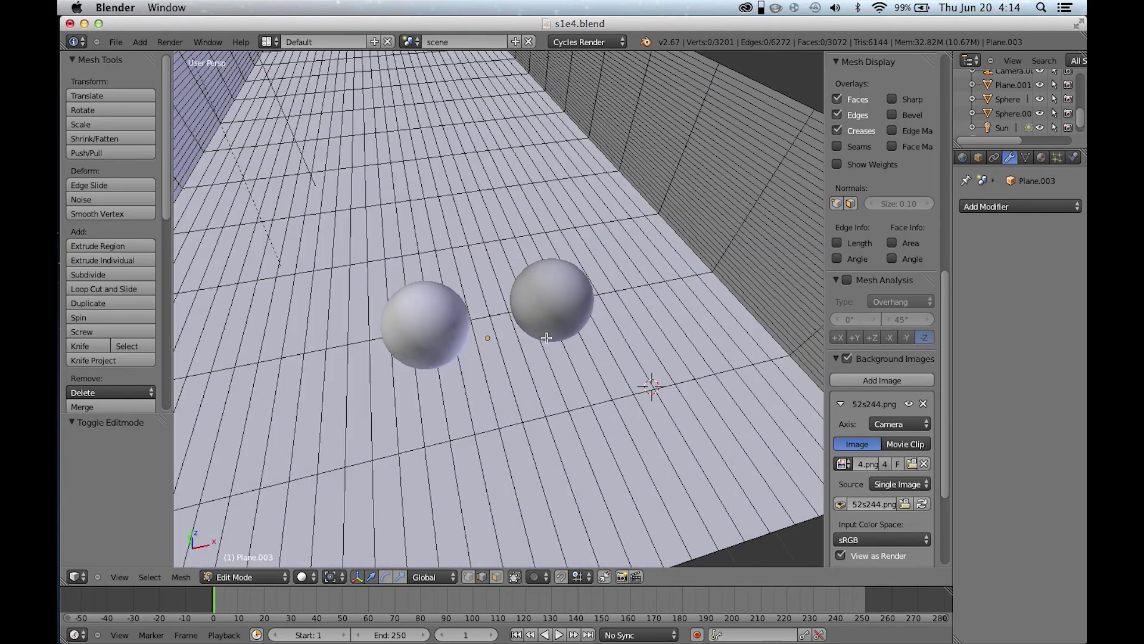
scroll(547, 338, down, 10)
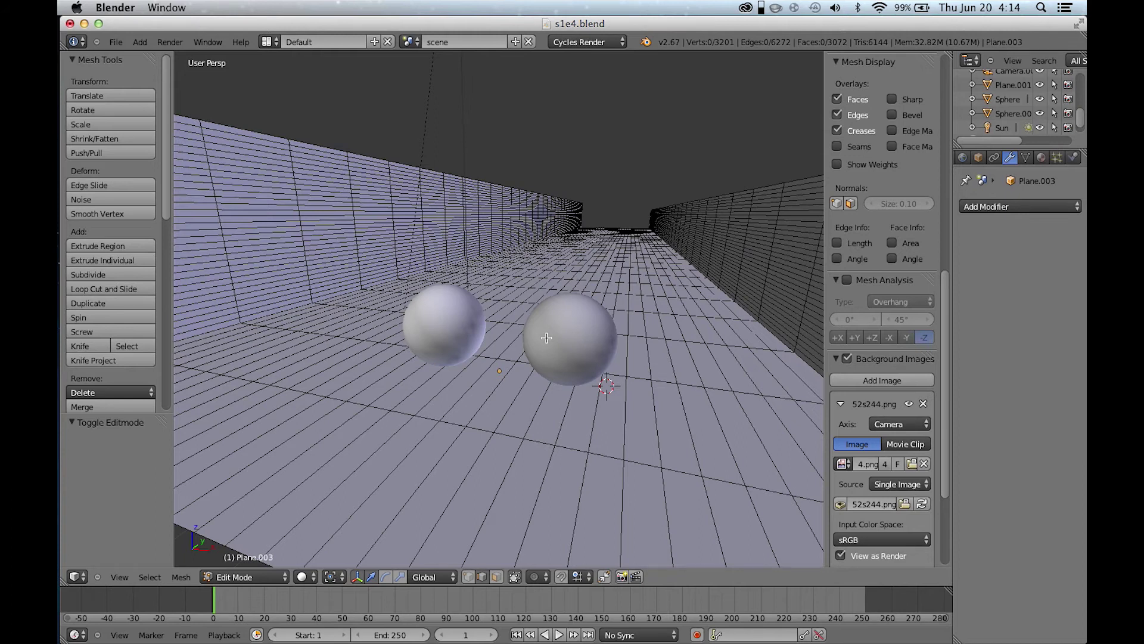
key(KP_0)
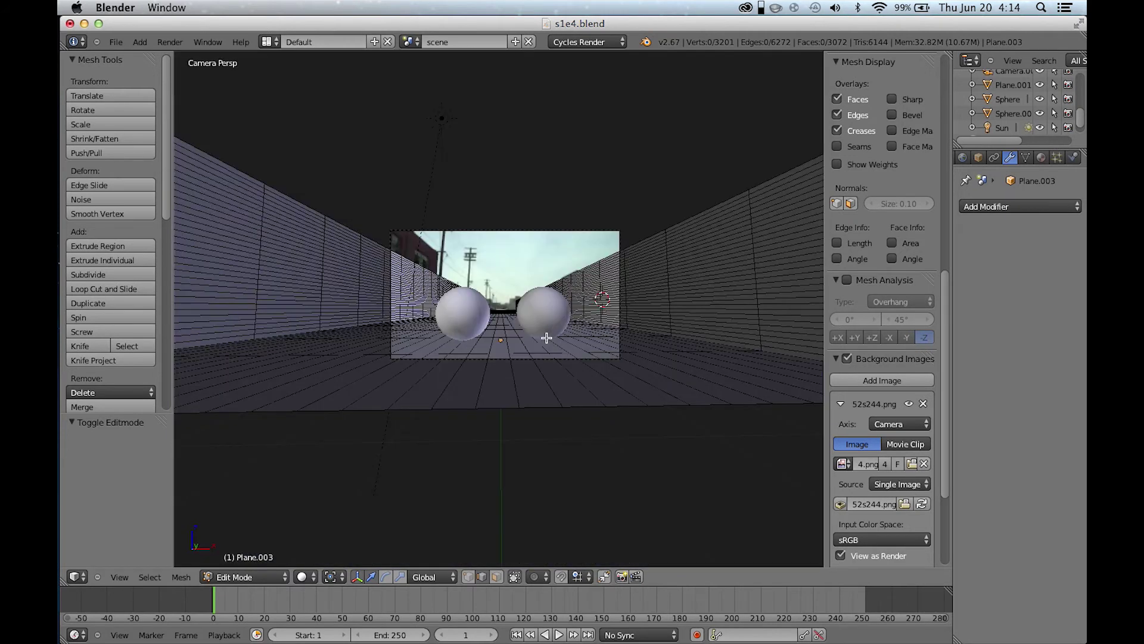
Select all the proxy's geometry, unwrap it with Project From View, and switch to the Compositing layout.
click(308, 577)
key(a)
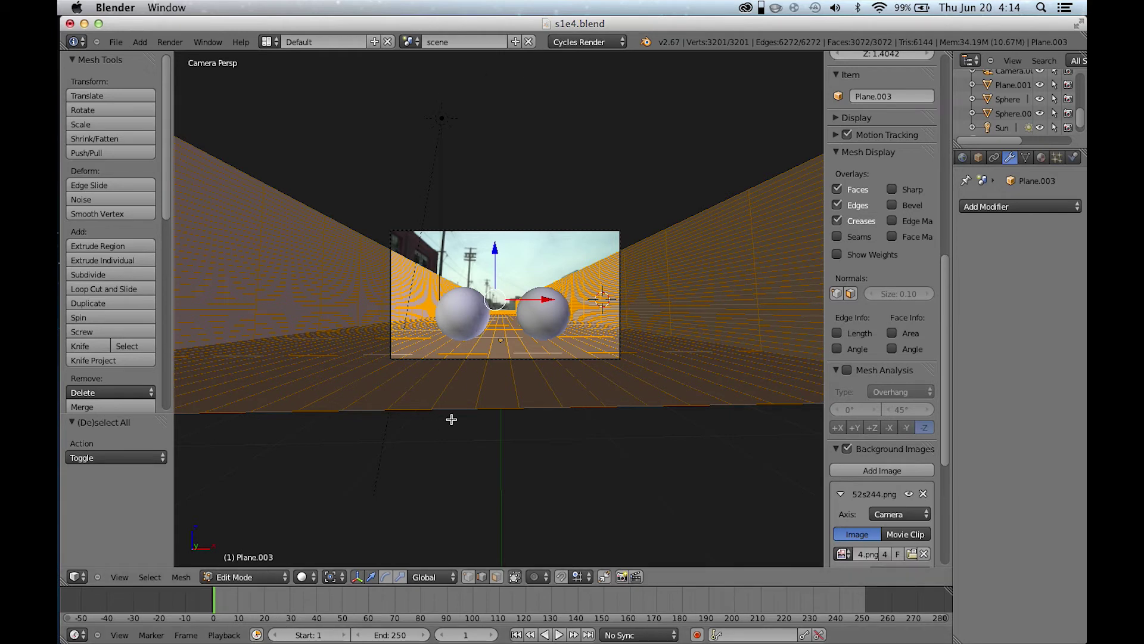
key(u)
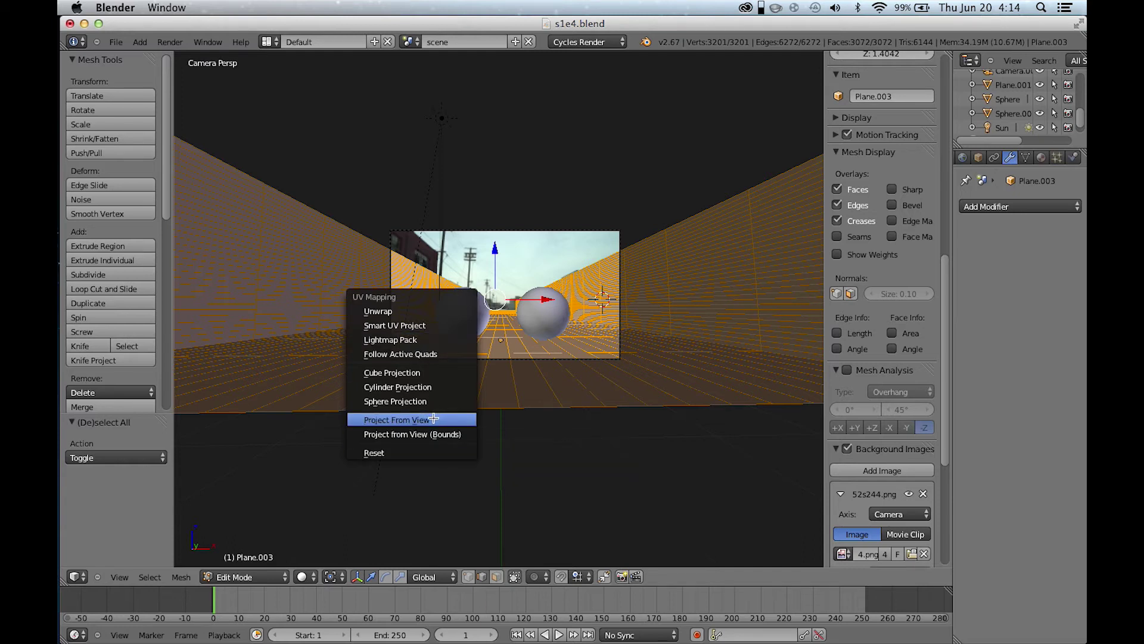
click(433, 419)
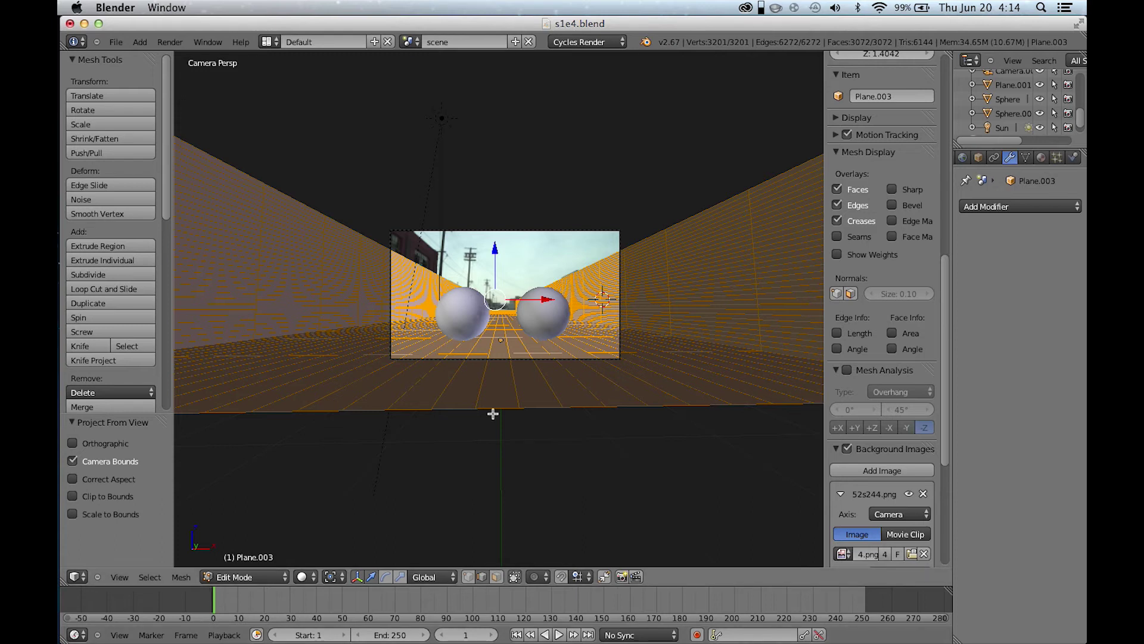
key(ctrl+Left)
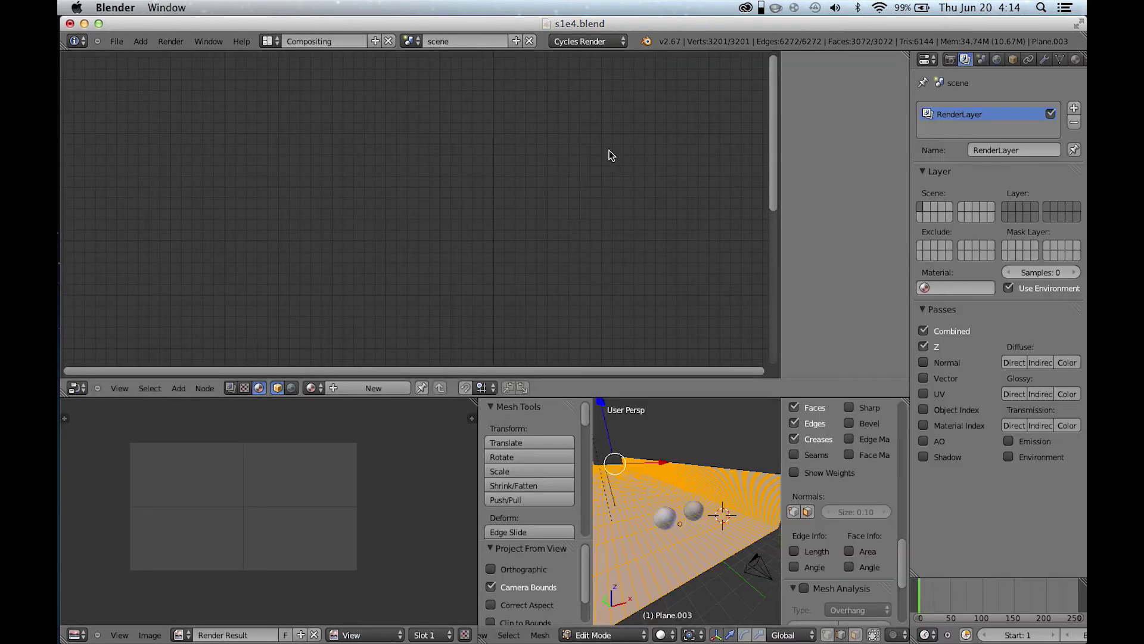
Show material nodes in the Node Editor and create a new material for Plane.003.
click(248, 390)
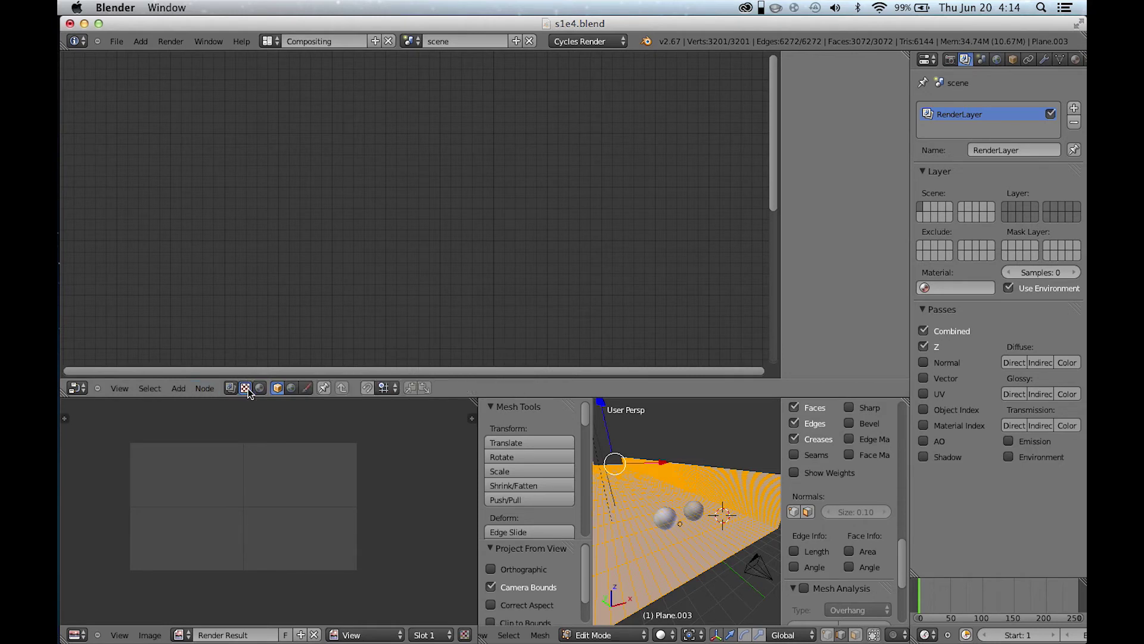
click(257, 389)
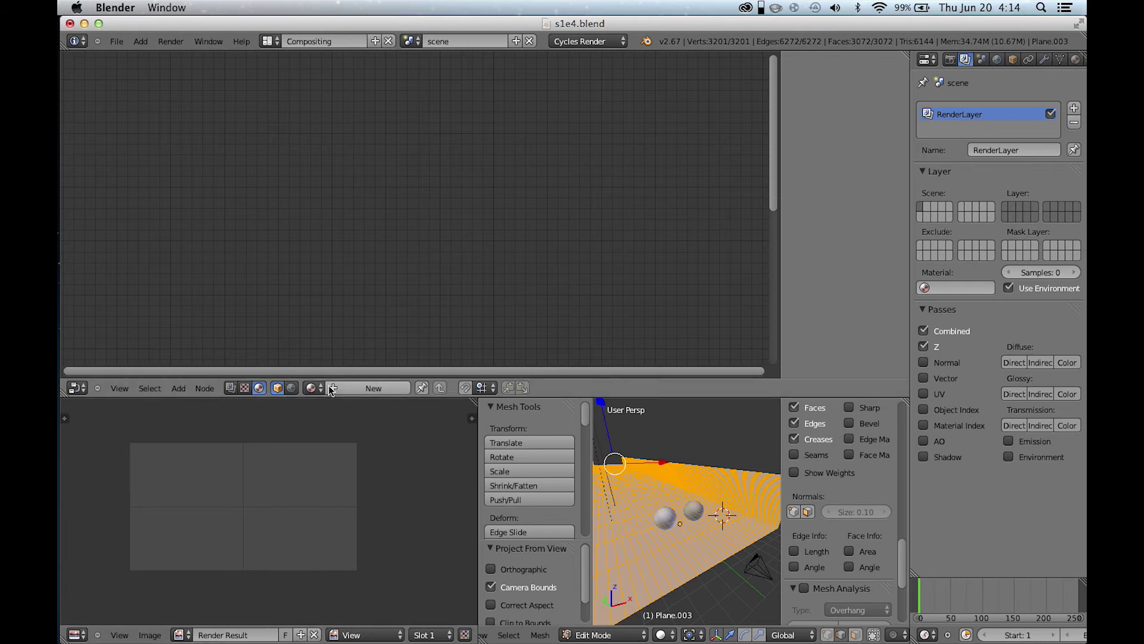
click(373, 388)
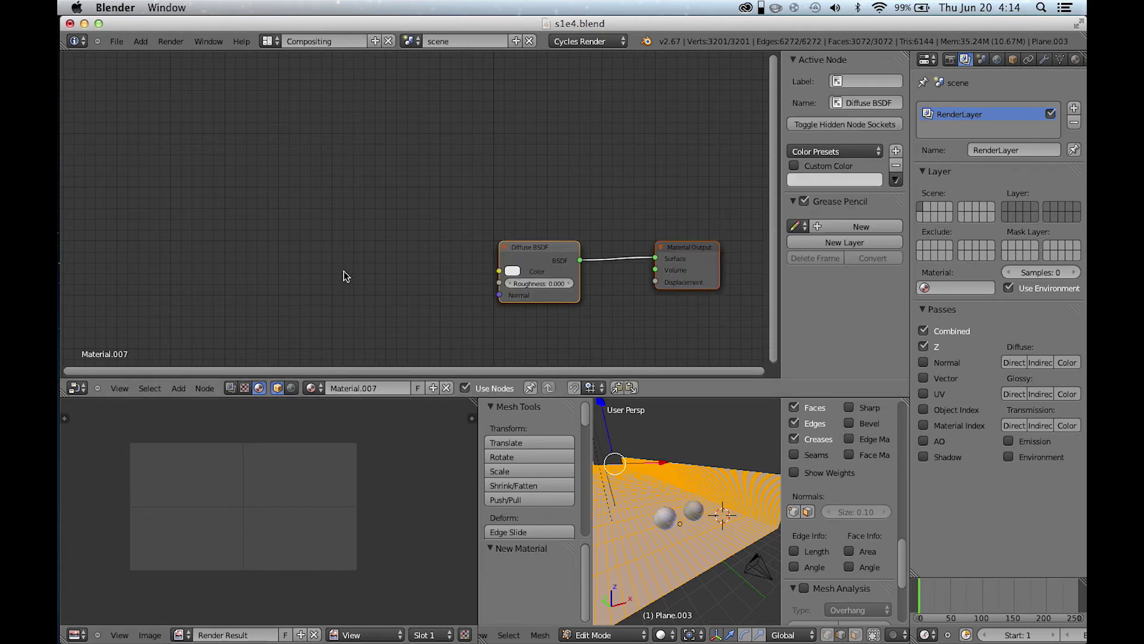
Add an Image Texture node loading the street photo 244.png and link Color to Diffuse BSDF Color.
key(shift+a)
mouse_move(247, 249)
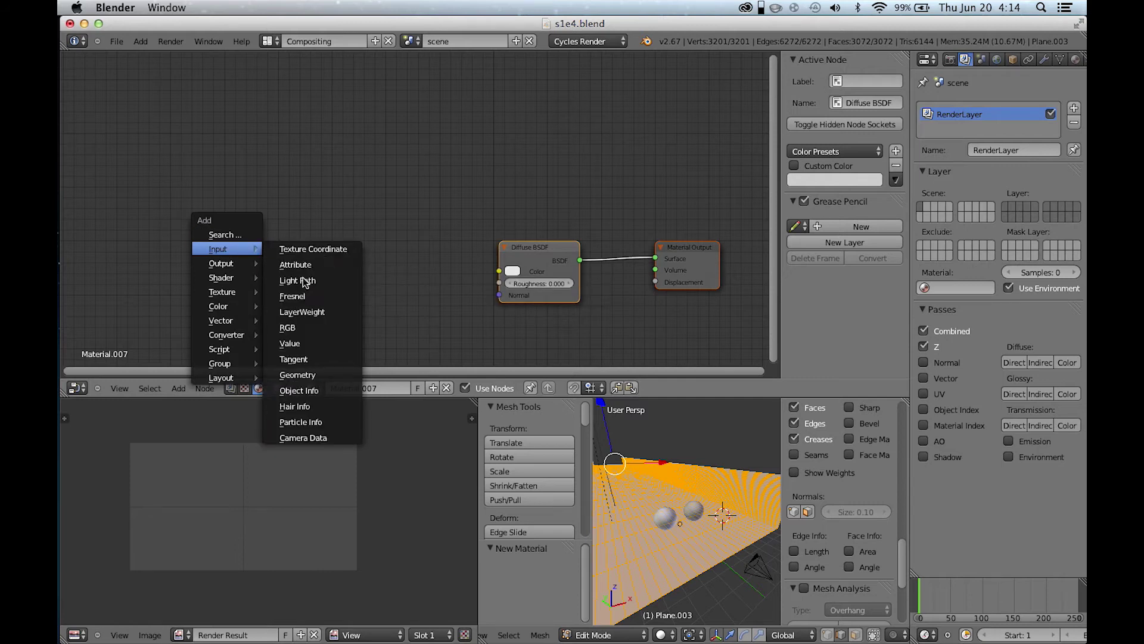
mouse_move(230, 293)
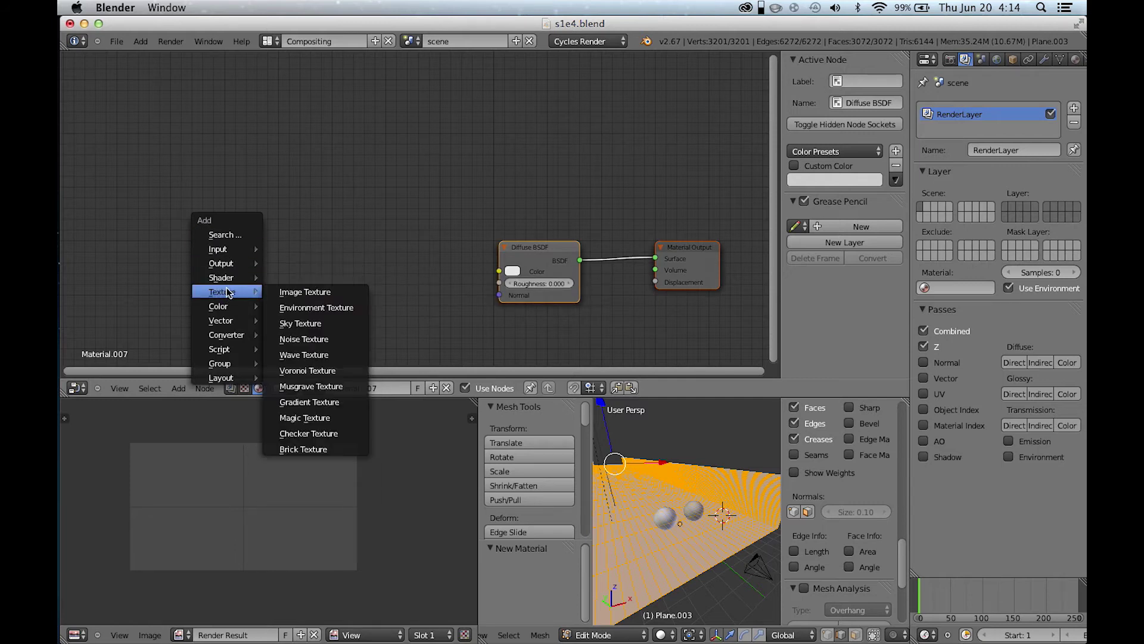
click(305, 291)
click(294, 231)
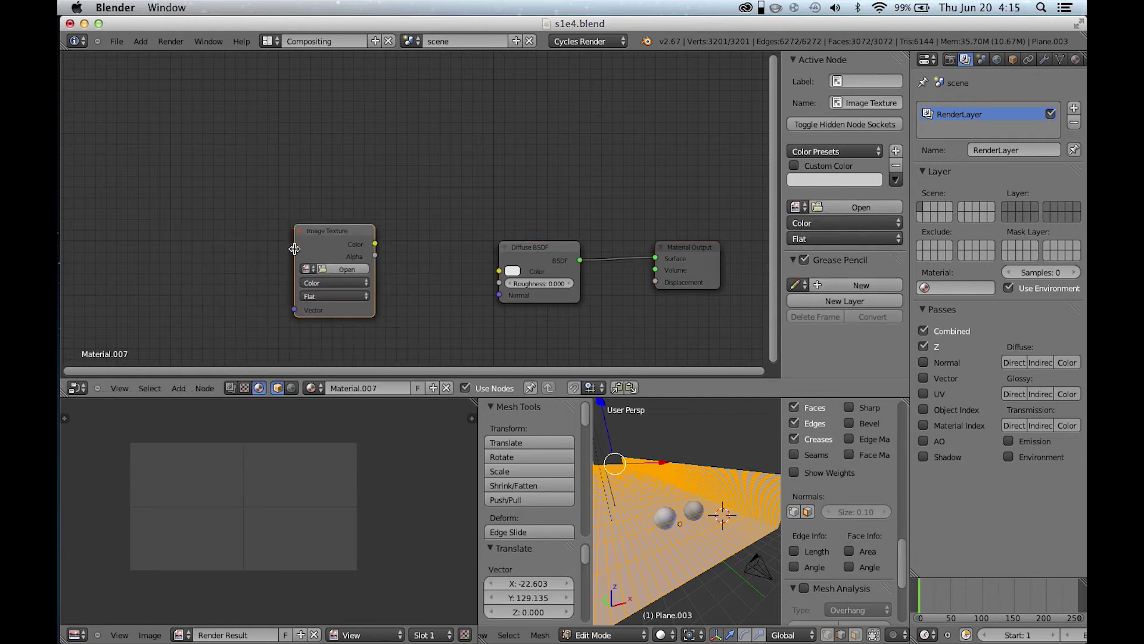
click(307, 269)
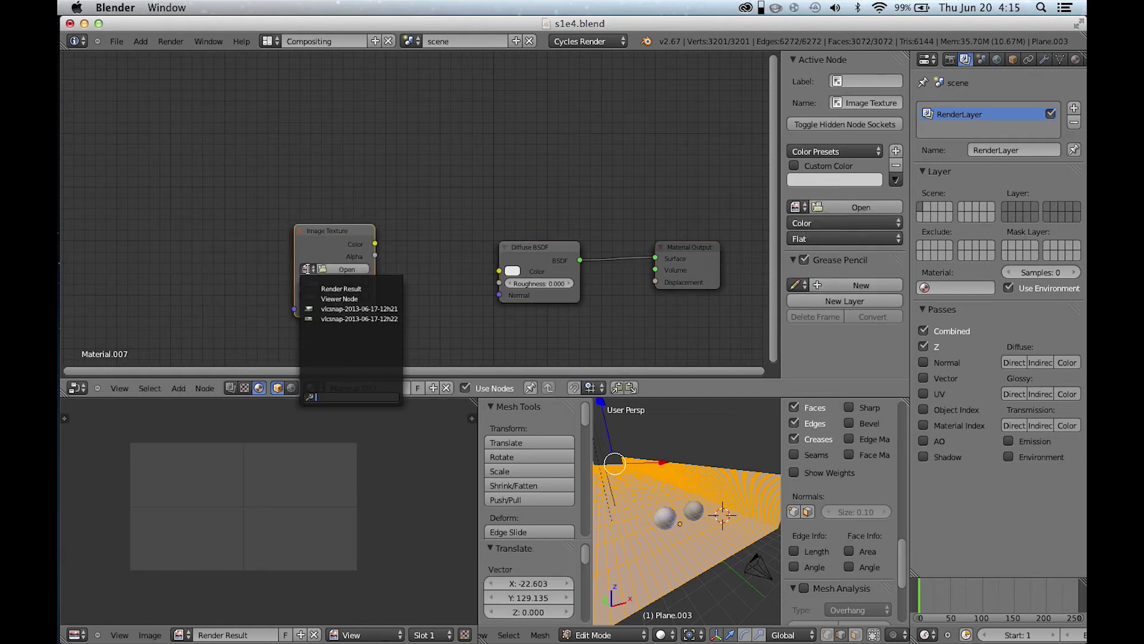
click(390, 317)
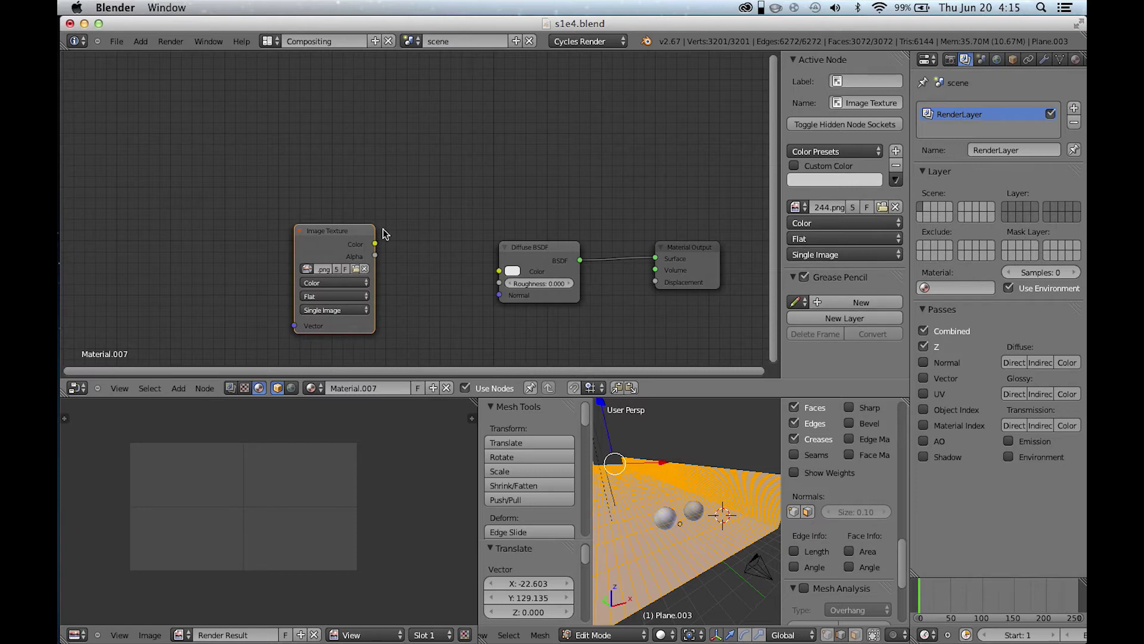
drag(375, 244, 498, 272)
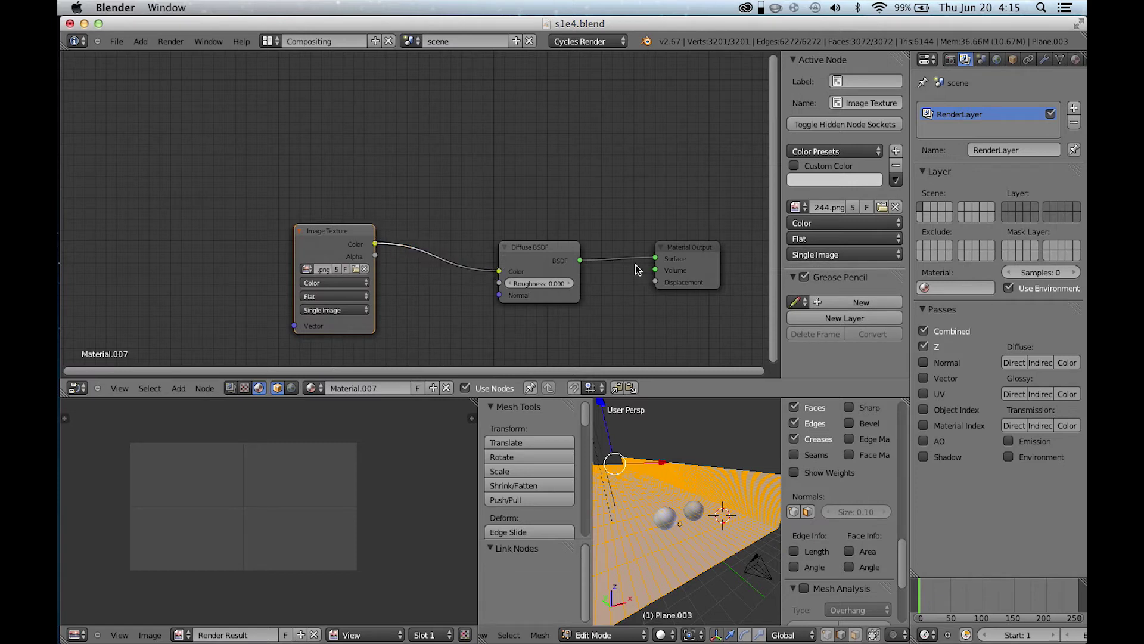
Return to Object Mode and orbit the photo-textured scene in Rendered viewport shading.
key(Tab)
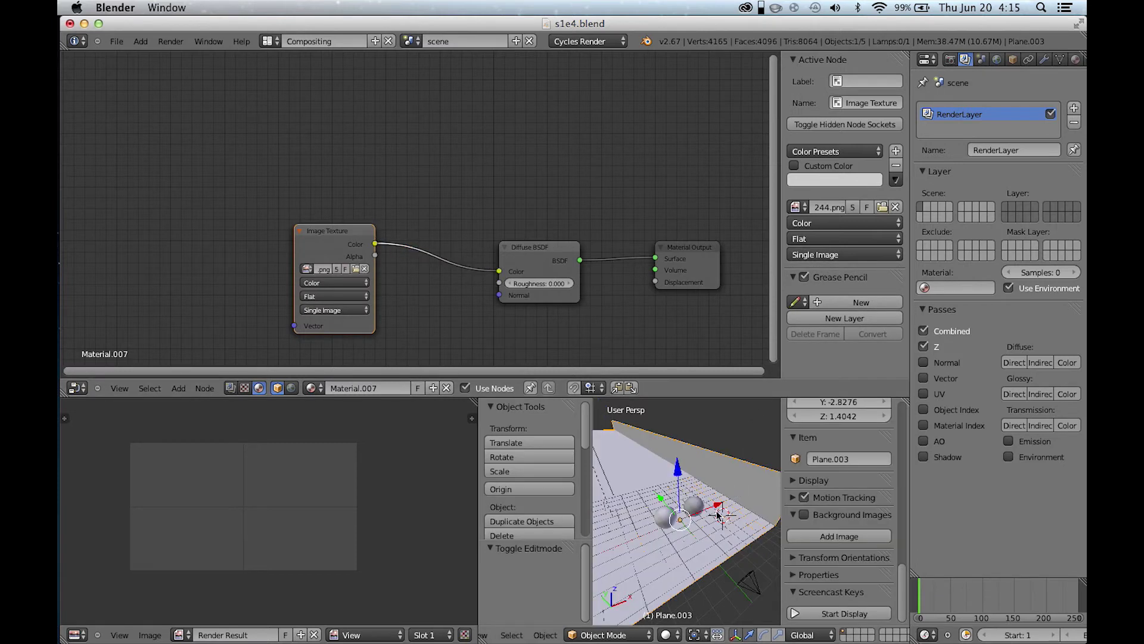
key(Tab)
key(Tab)
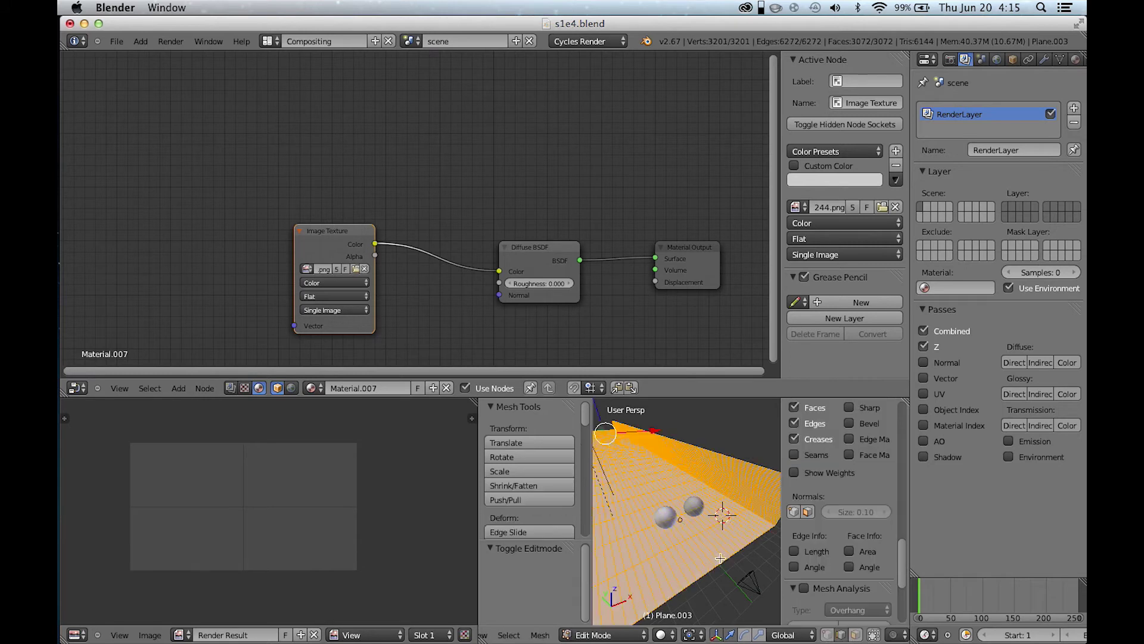
click(676, 638)
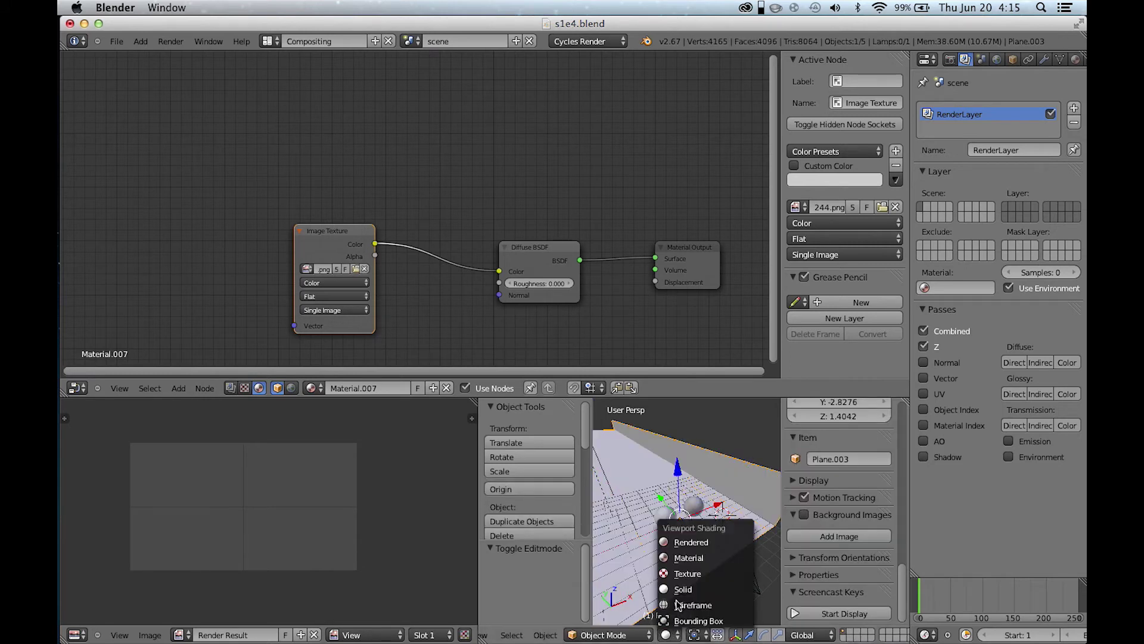
click(678, 545)
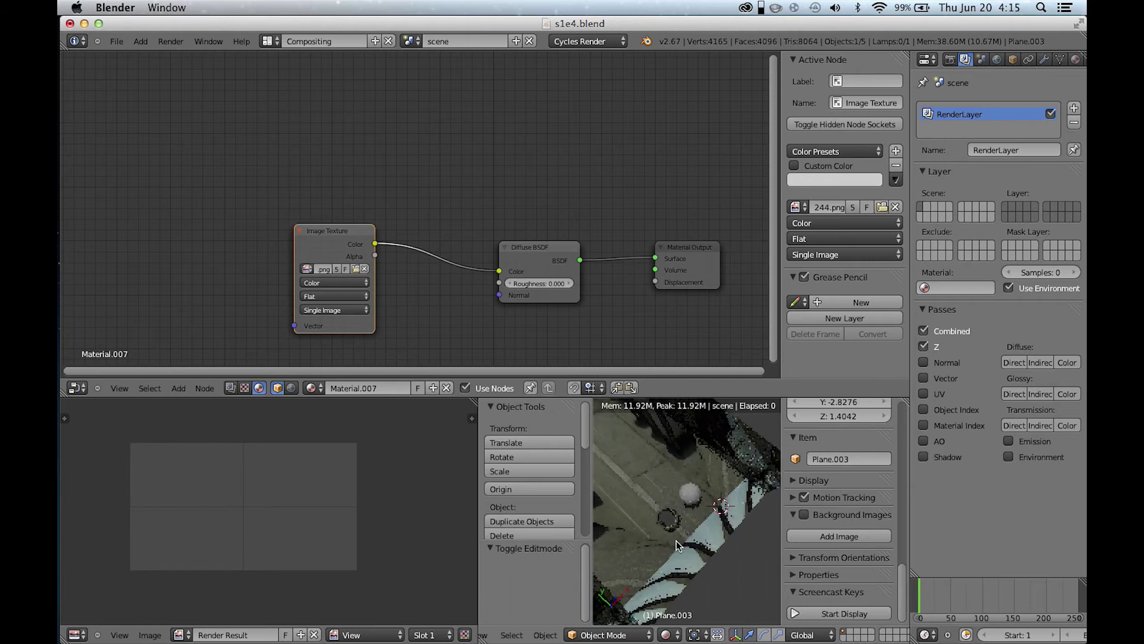
scroll(677, 546, right, 10)
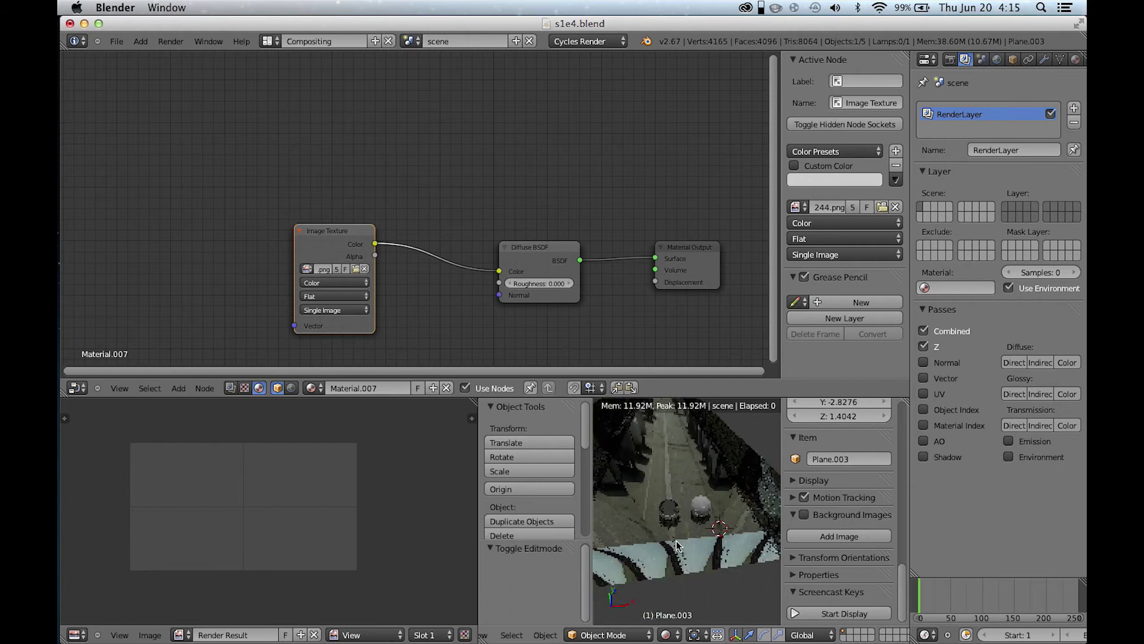
scroll(676, 545, right, 10)
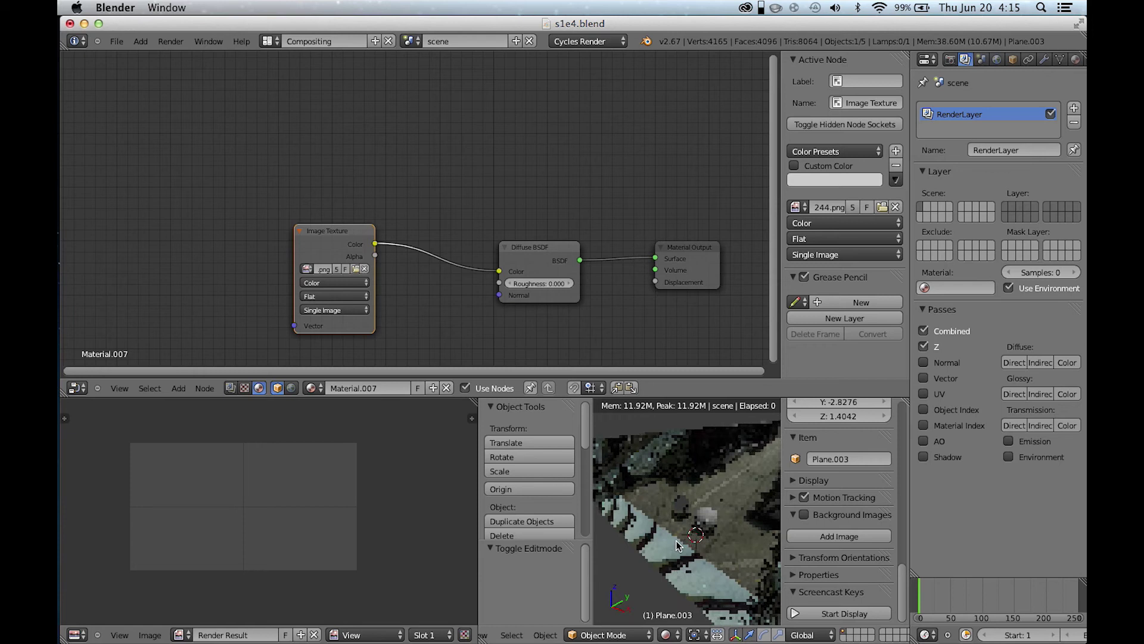
scroll(676, 545, left, 5)
scroll(677, 545, left, 8)
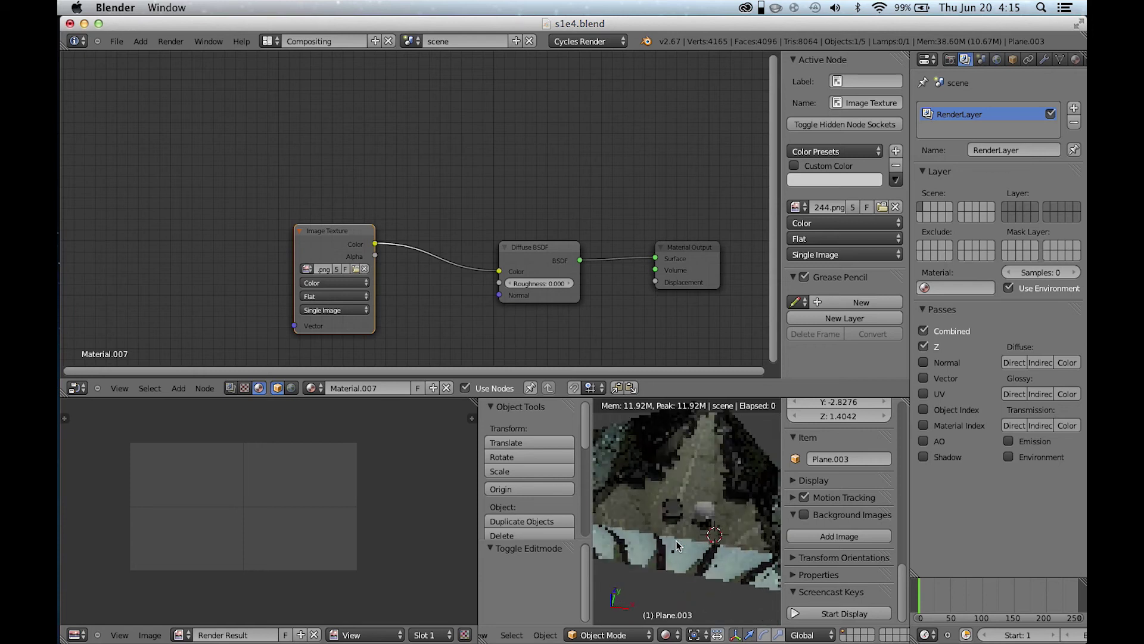
View through the camera in Solid shading on the Default screen layout.
key(KP_0)
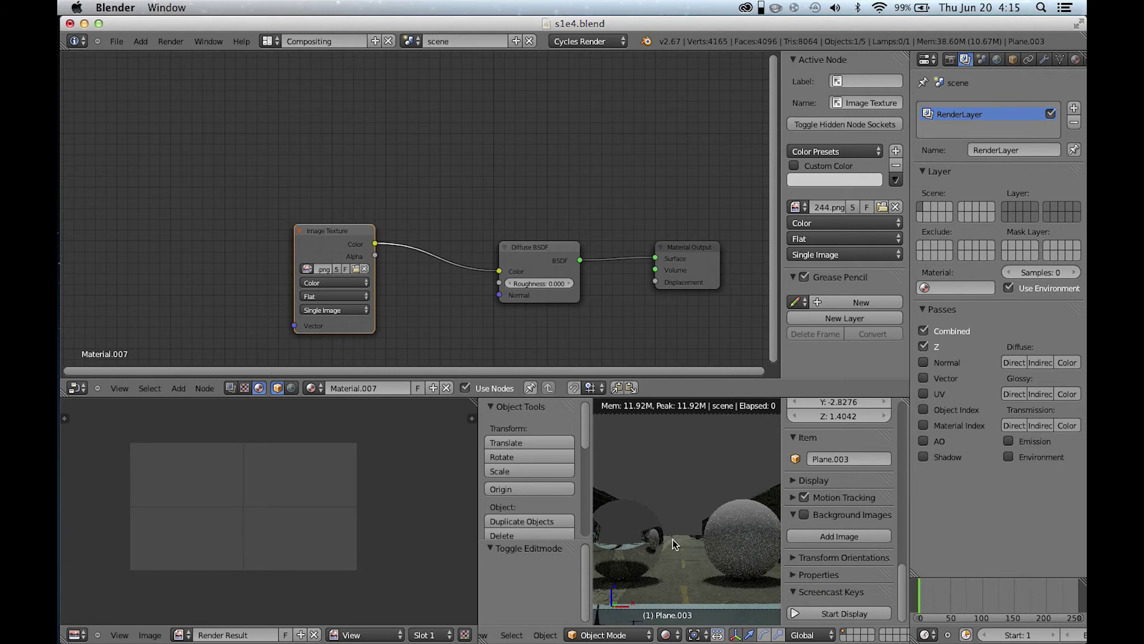
key(shift+z)
key(ctrl+Right)
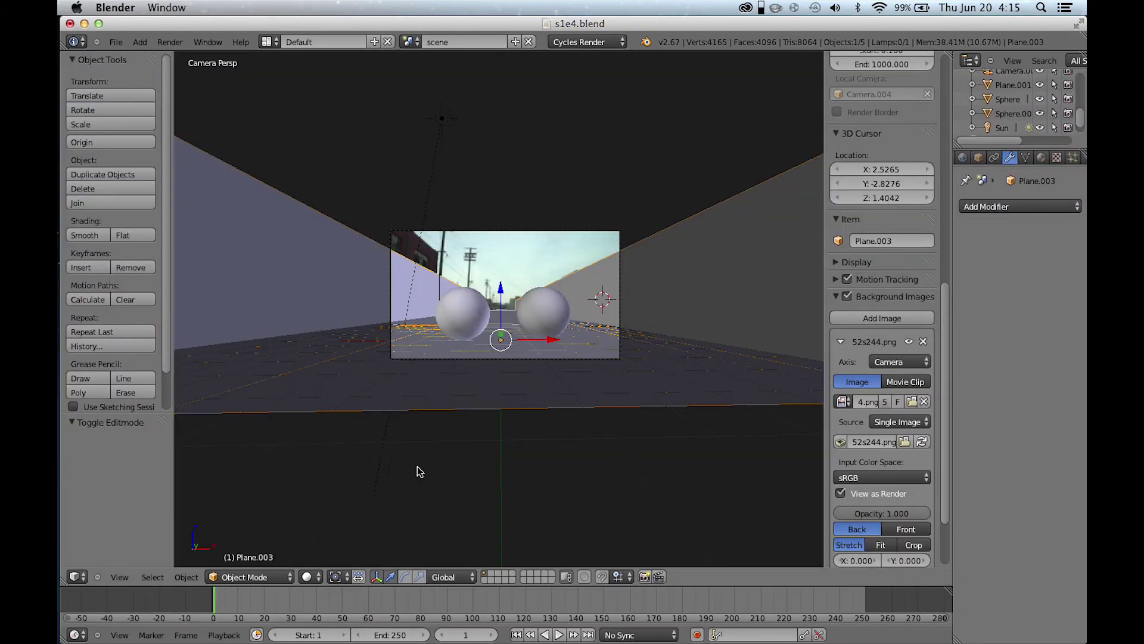
click(307, 576)
click(369, 479)
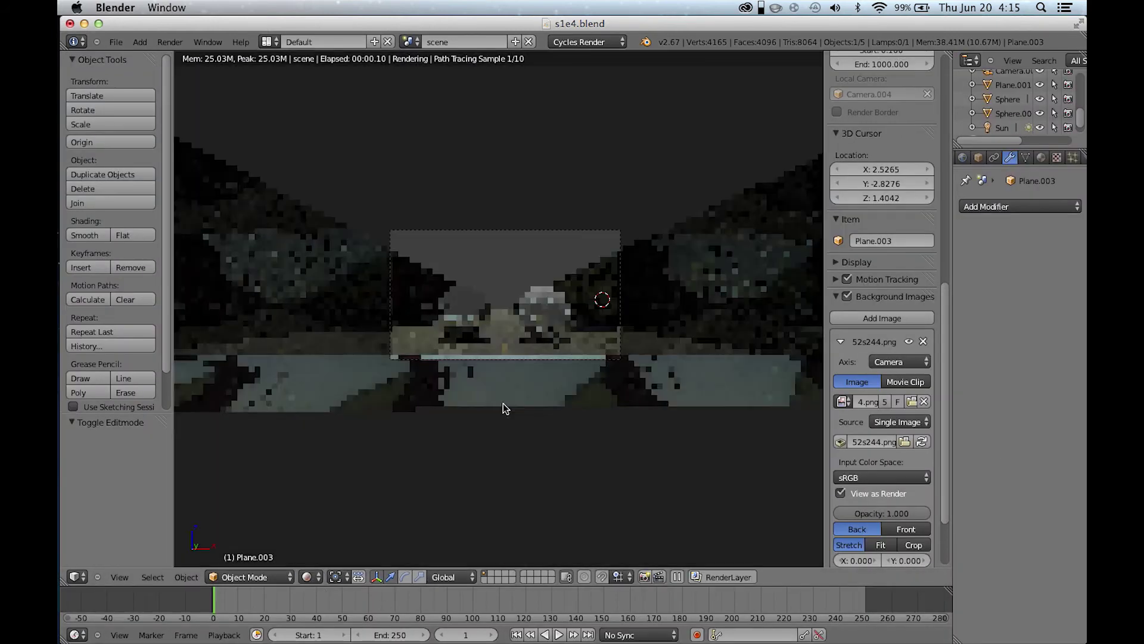
key(KP_1)
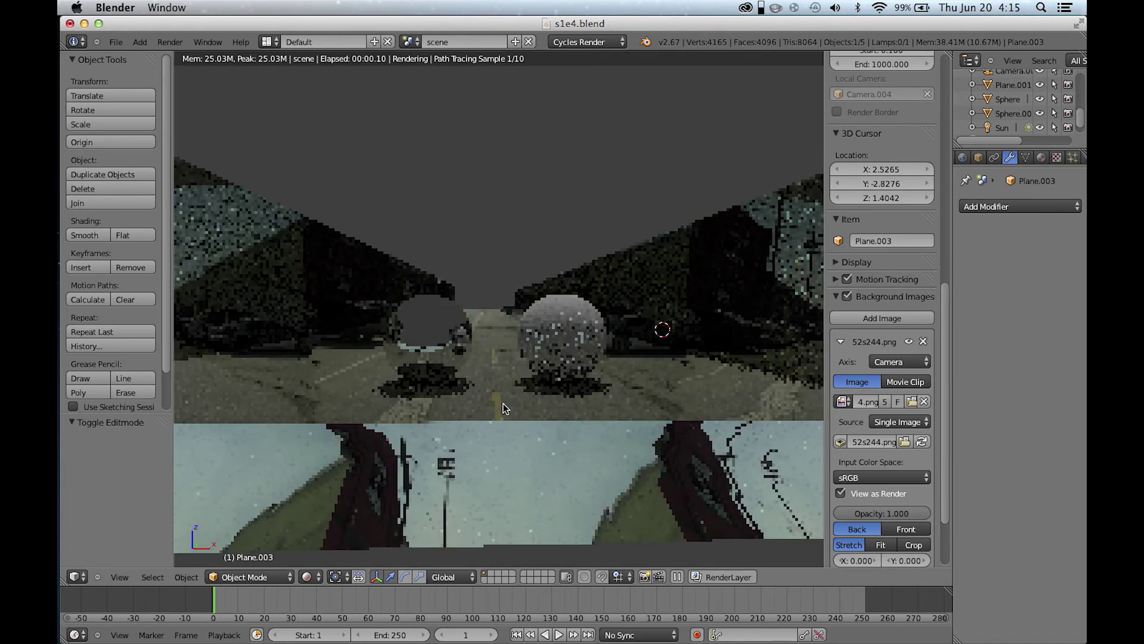
scroll(503, 403, down, 3)
key(KP_8)
key(KP_8)
key(KP_8)
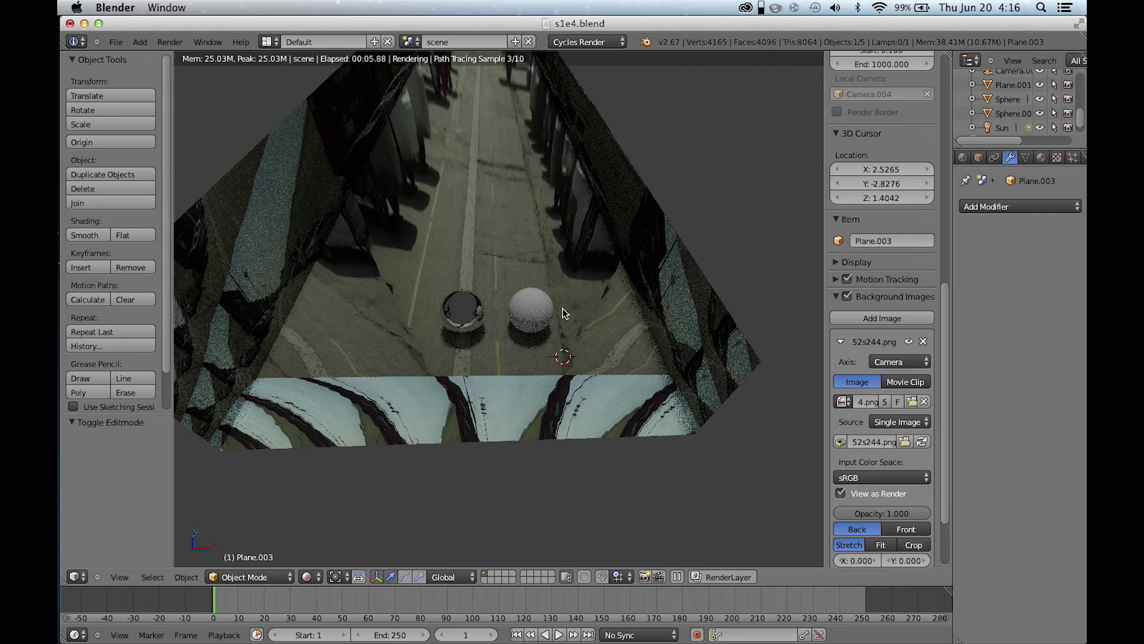
key(shift+z)
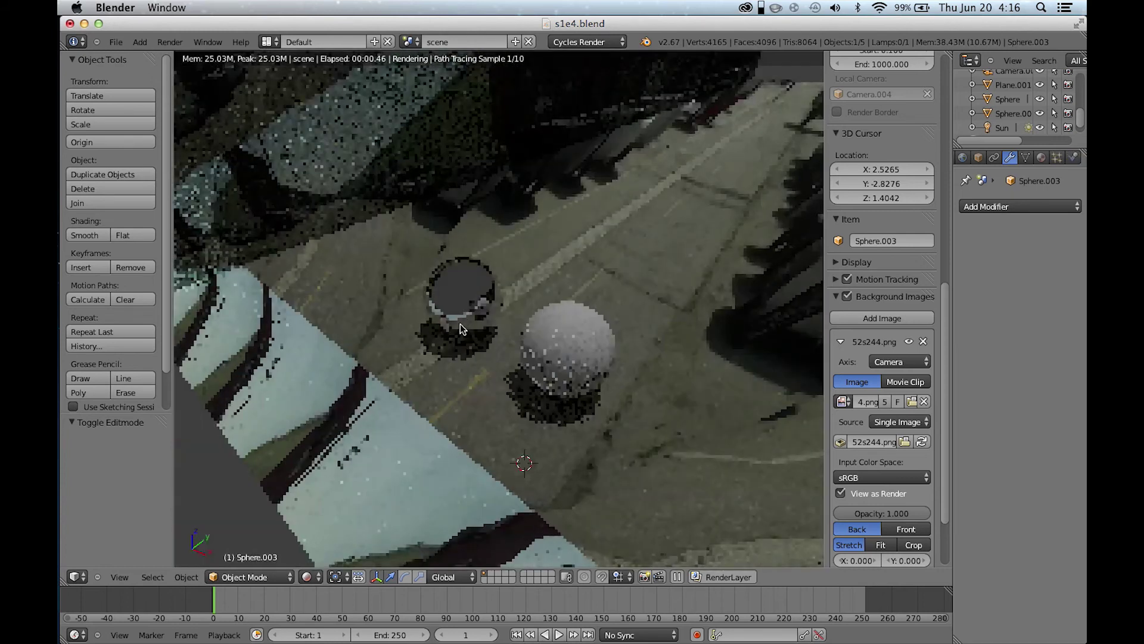
scroll(460, 324, down, 2)
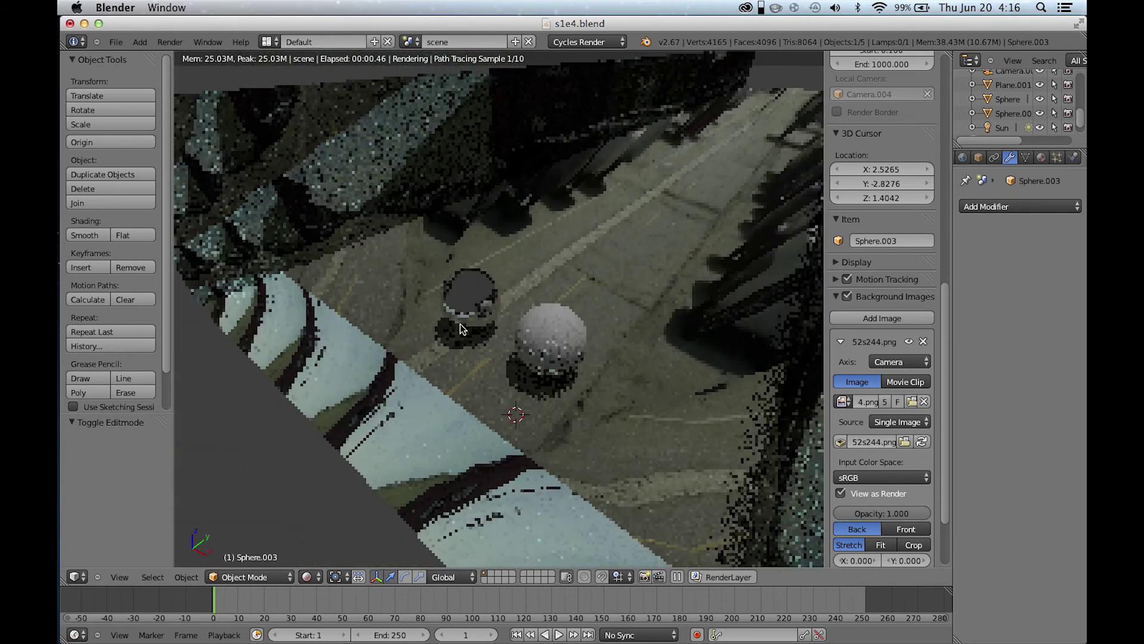
key(KP_0)
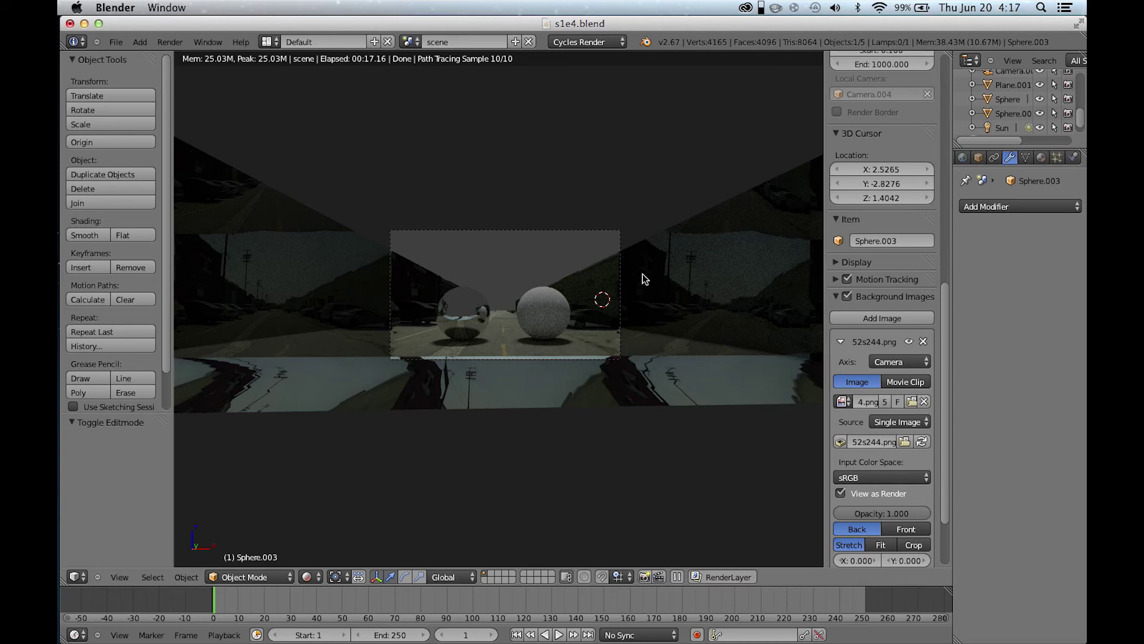
scroll(562, 256, up, 3)
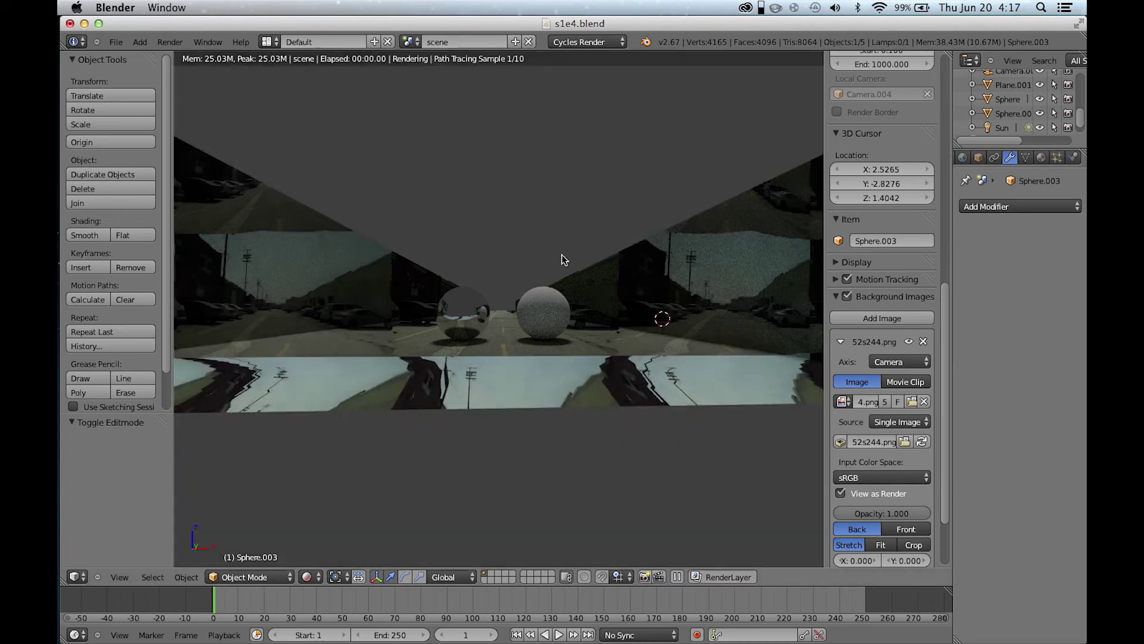
key(z)
key(z)
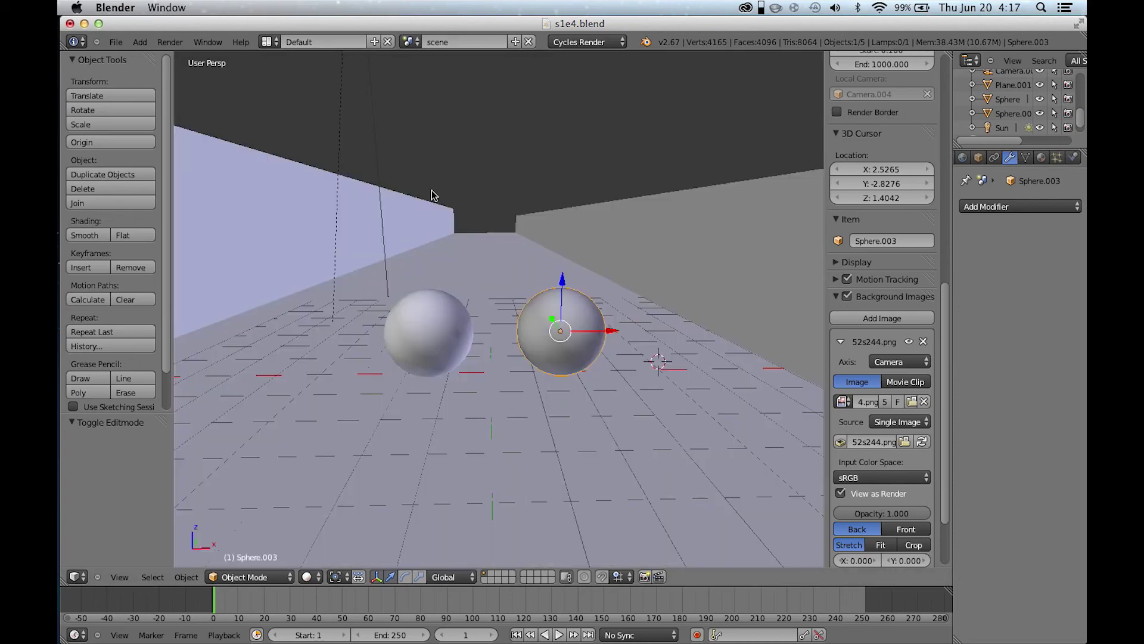
Set the Sun.001 lamp's strength to 3.0 in its Lamp settings.
right_click(381, 159)
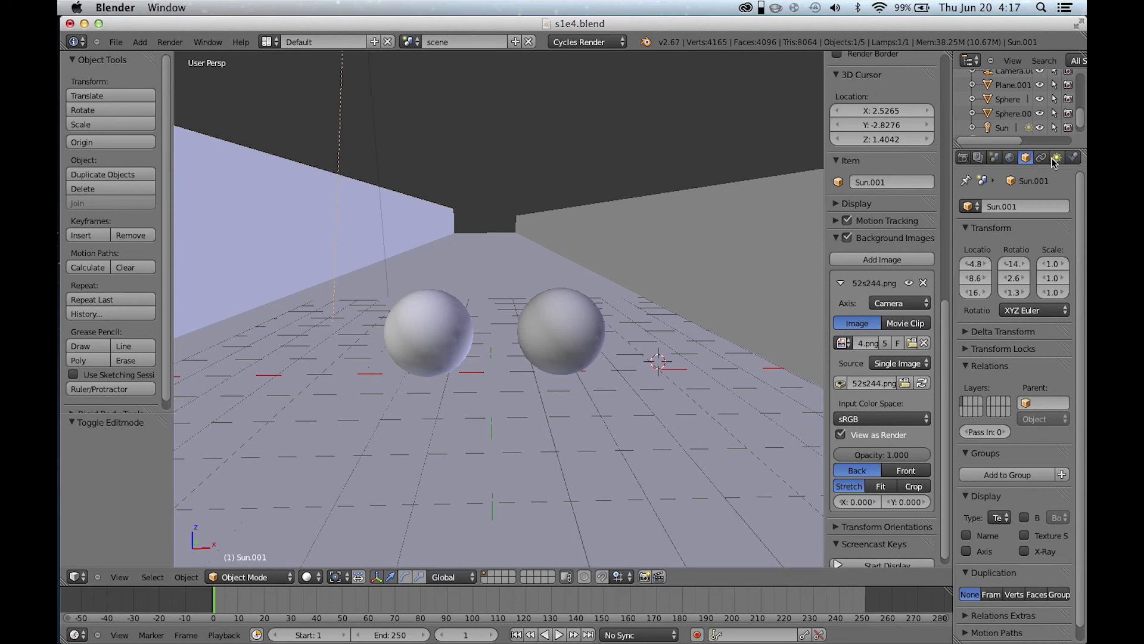
click(1055, 158)
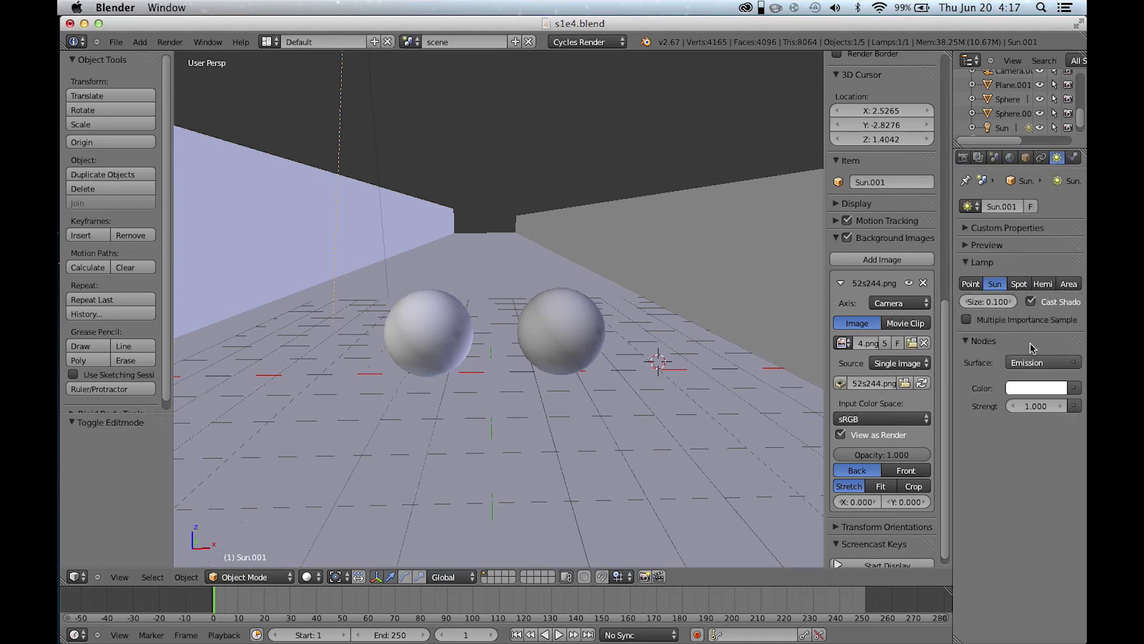
click(1037, 406)
text(3)
key(Return)
Preview the brighter street scene in Rendered viewport shading.
scroll(636, 538, down, 3)
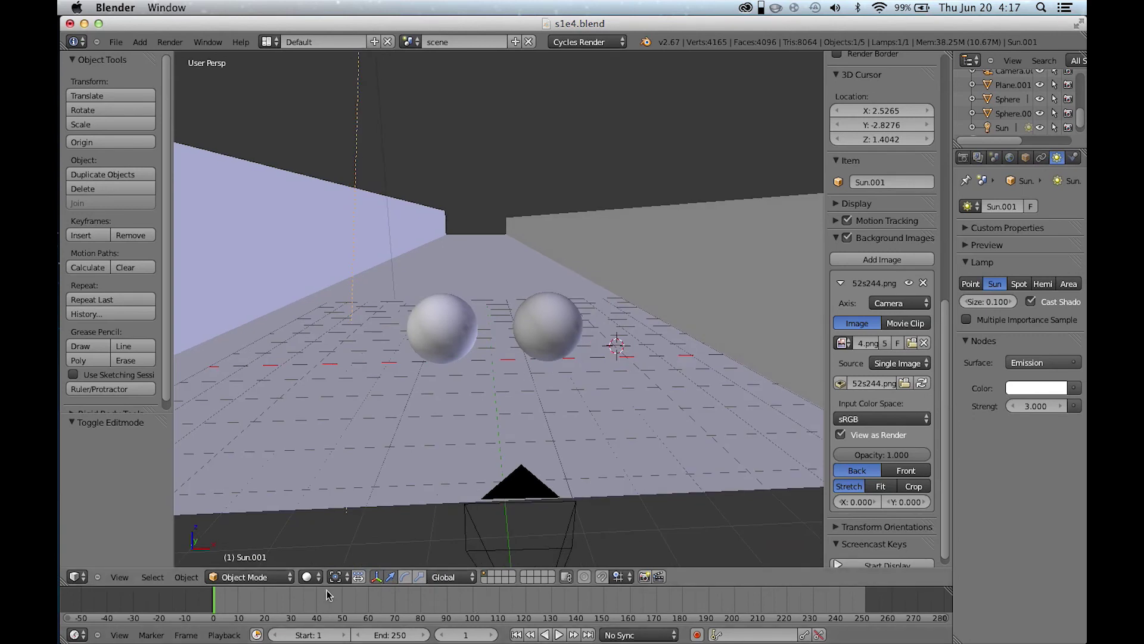
click(307, 576)
click(357, 484)
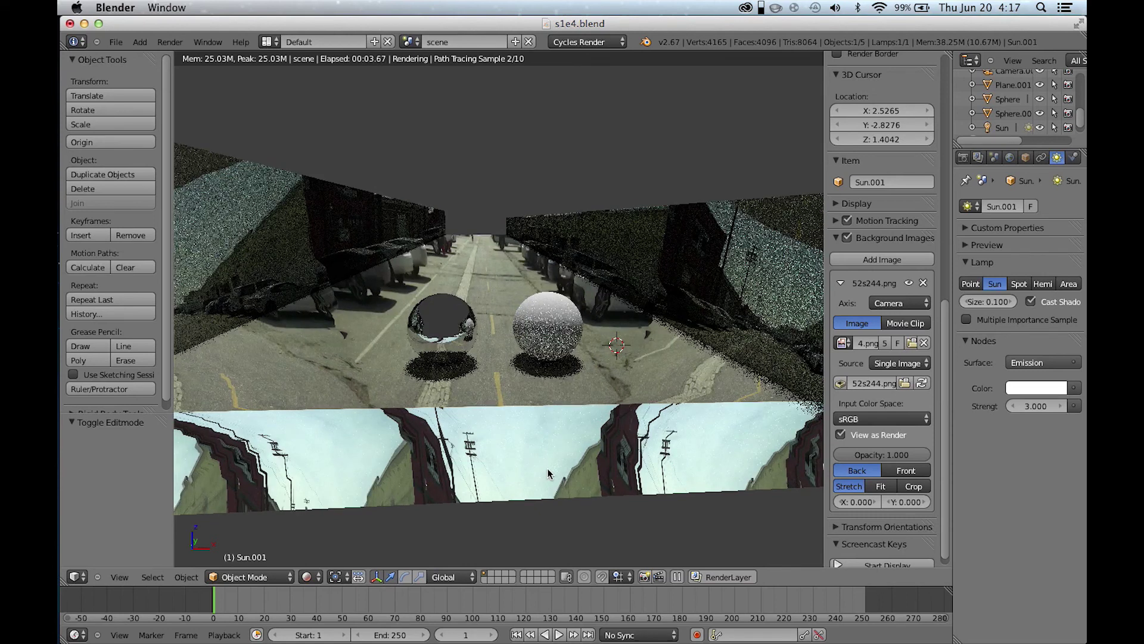
middle_drag(547, 467, 557, 482)
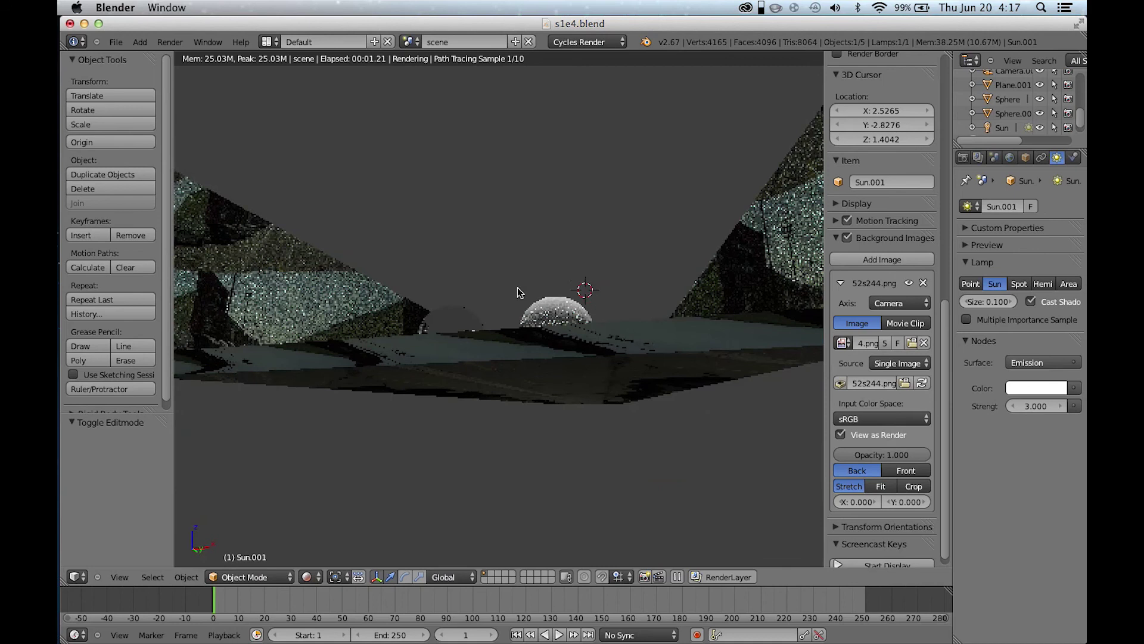
middle_drag(517, 292, 581, 416)
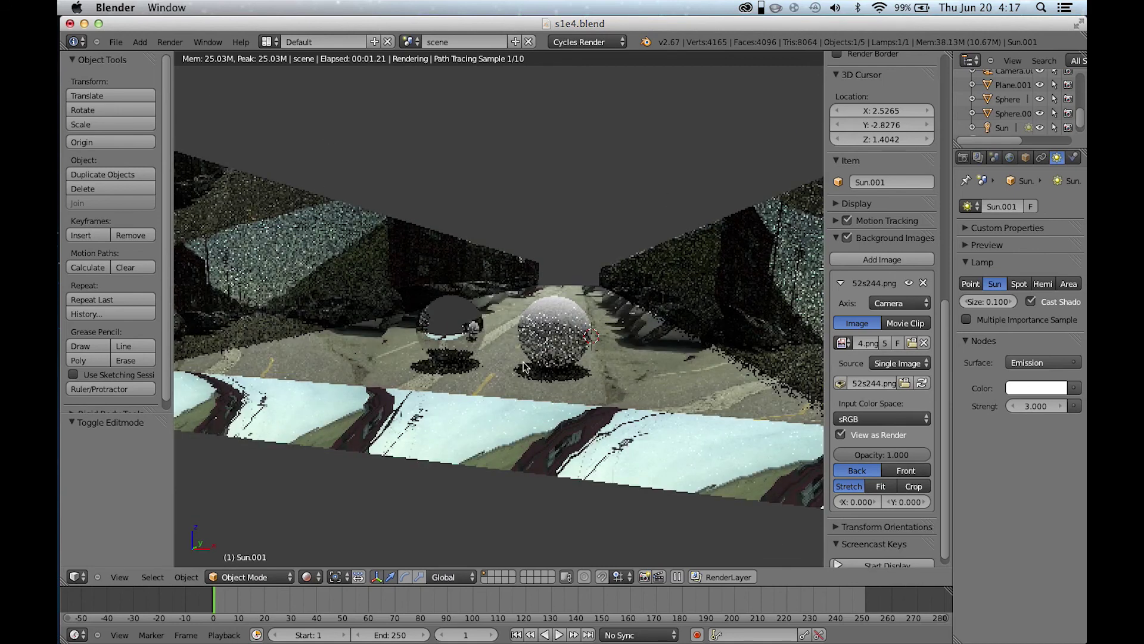